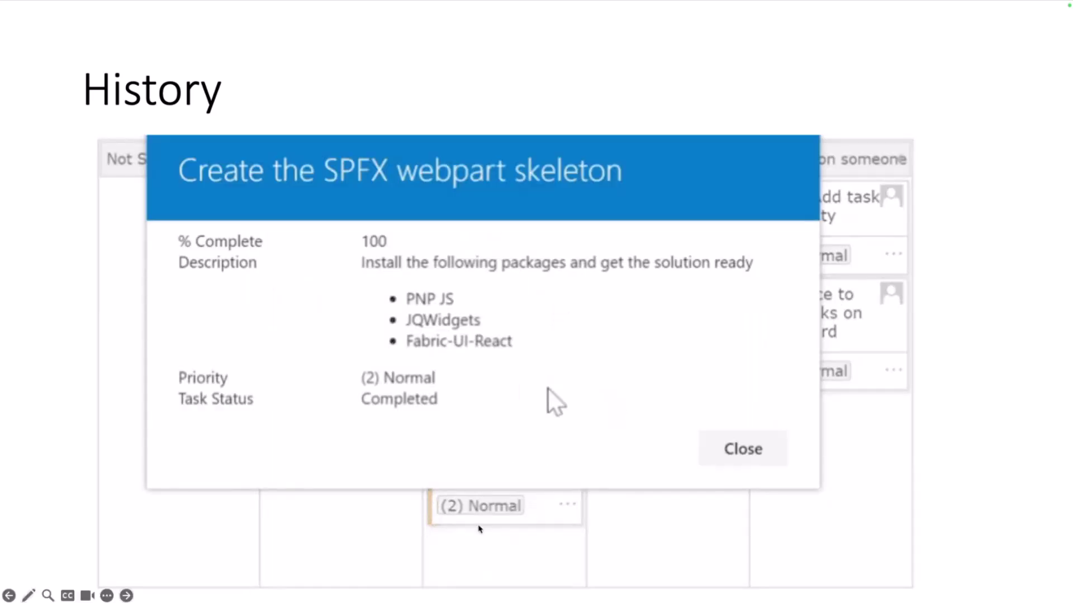
Step: Advance to the History slide, reveal the IE 11 and jqWidgets bullet, then reach the Demo slide
click(127, 596)
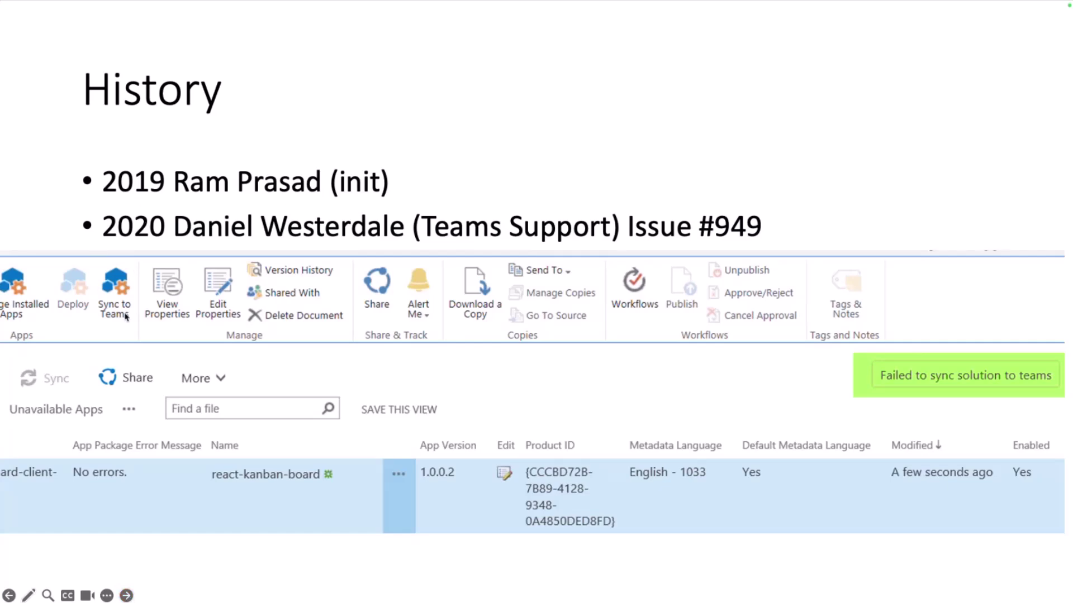
click(149, 304)
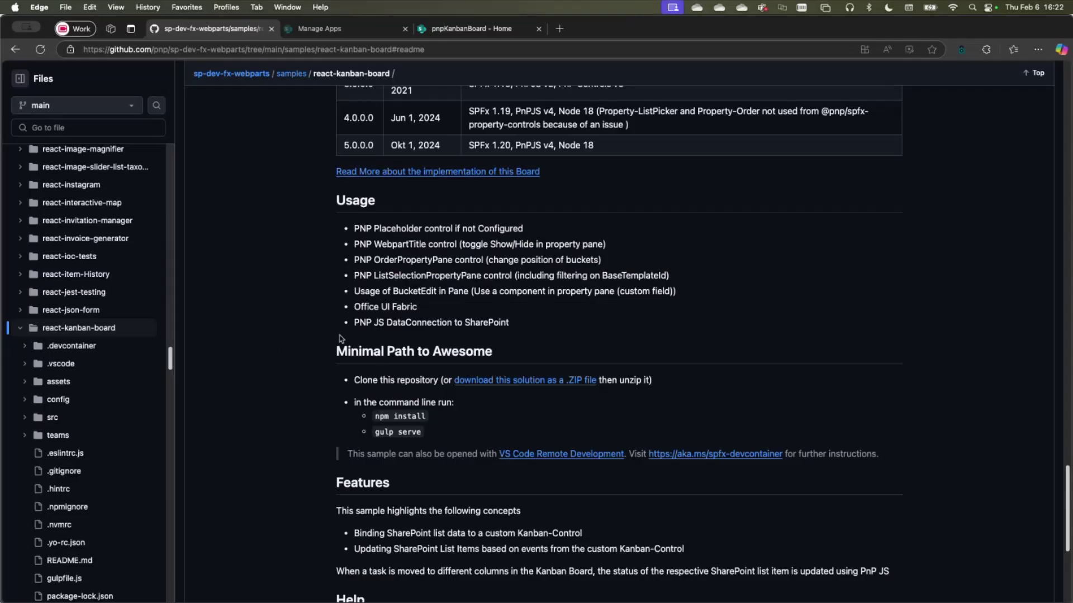
Step: Highlight the sp-dev-fx-webparts name in the URL, then the clone, npm install and gulp serve steps
click(169, 51)
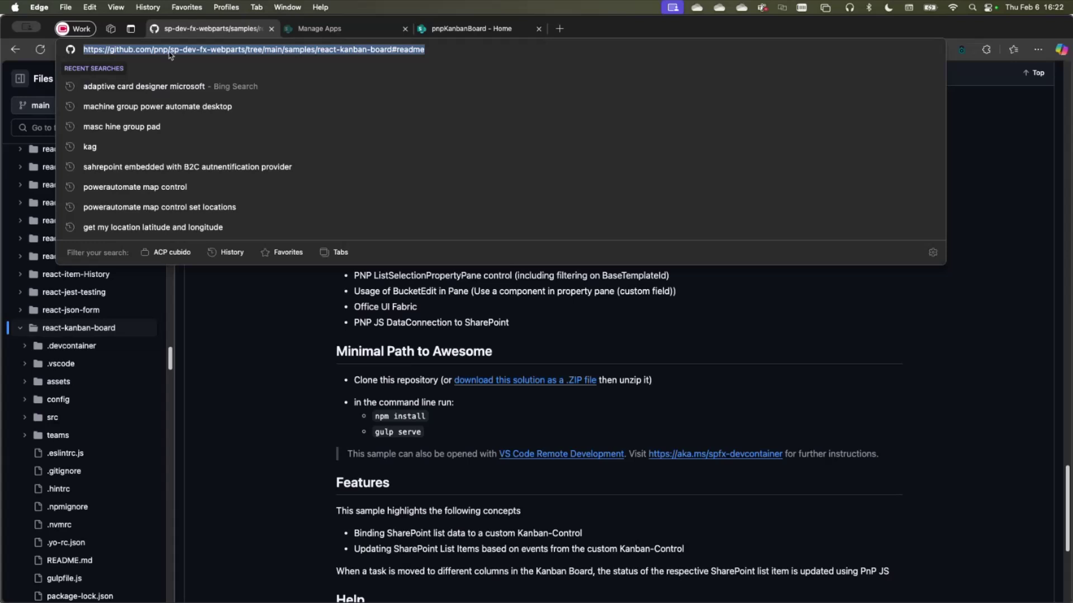
click(170, 51)
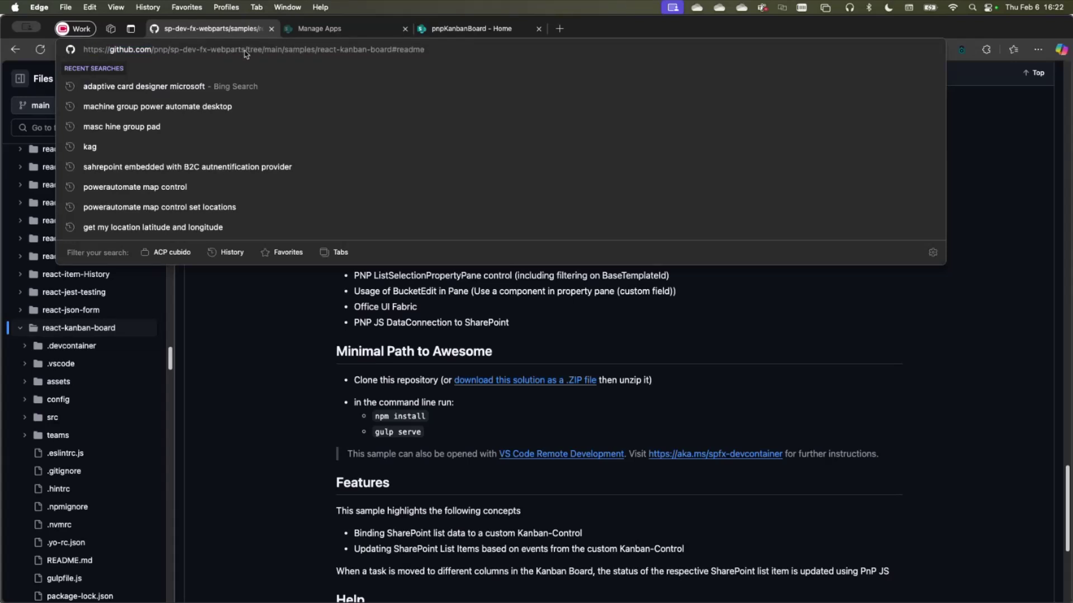
drag(244, 51, 170, 50)
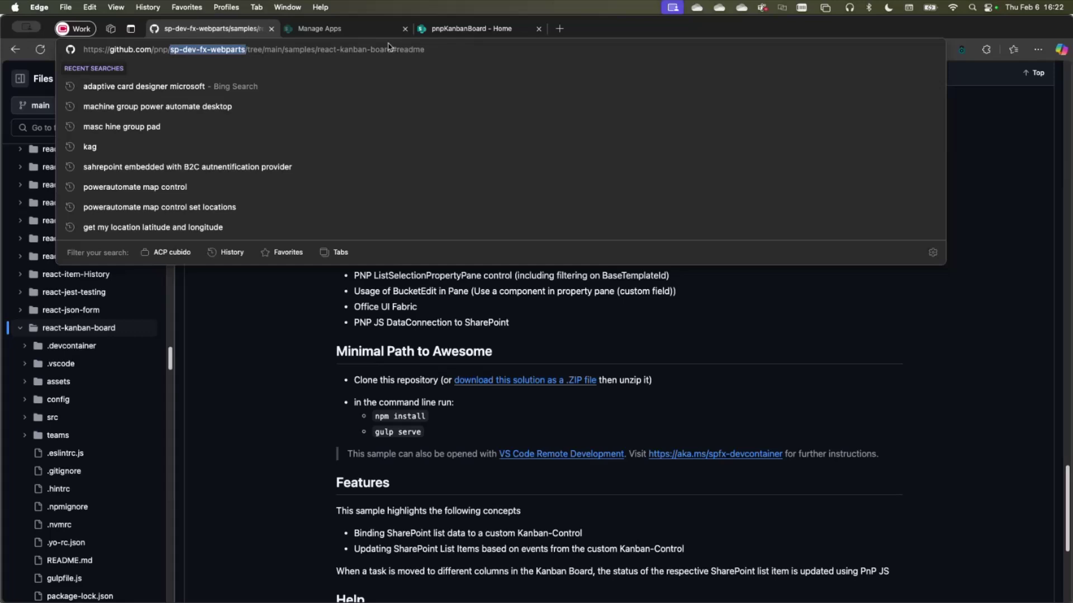
click(507, 387)
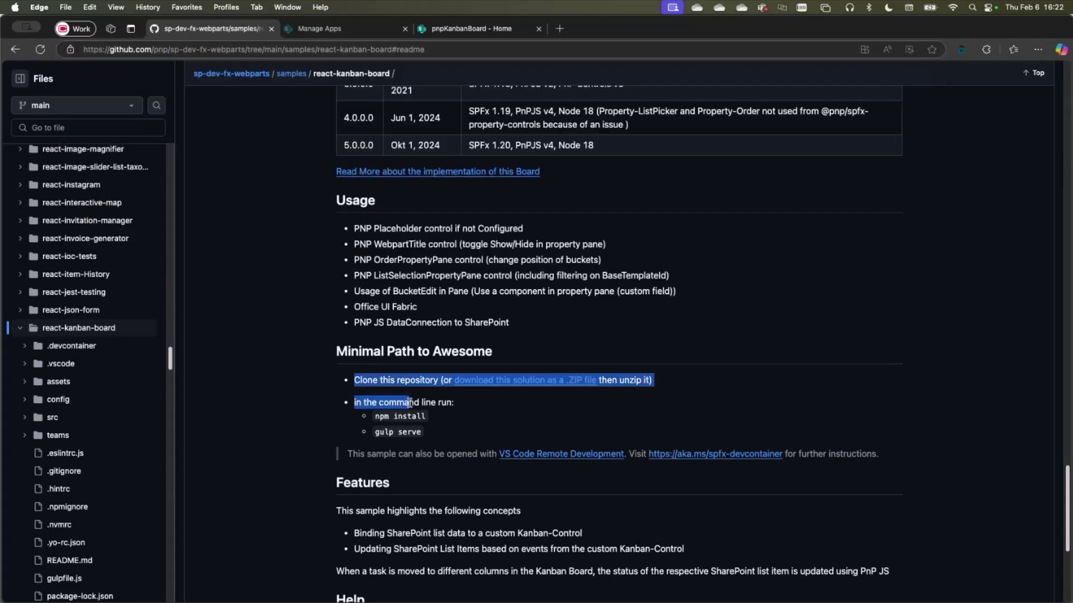
drag(409, 402, 448, 423)
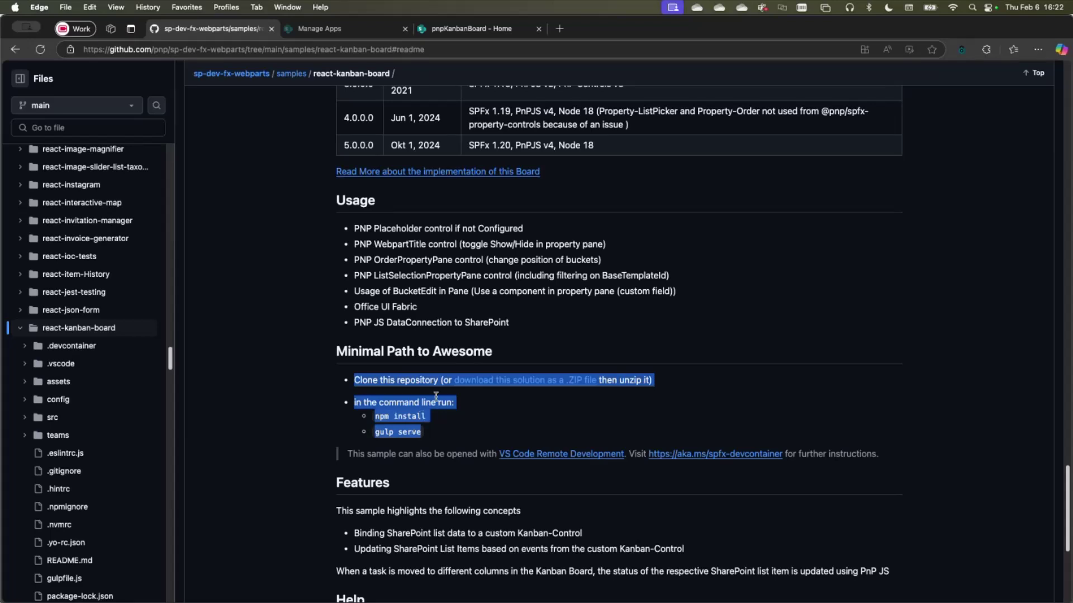
Step: Show the tenant Manage apps list with react-kanban-board-client-side-solution 5.0.0.0, cancelling an upload
click(363, 36)
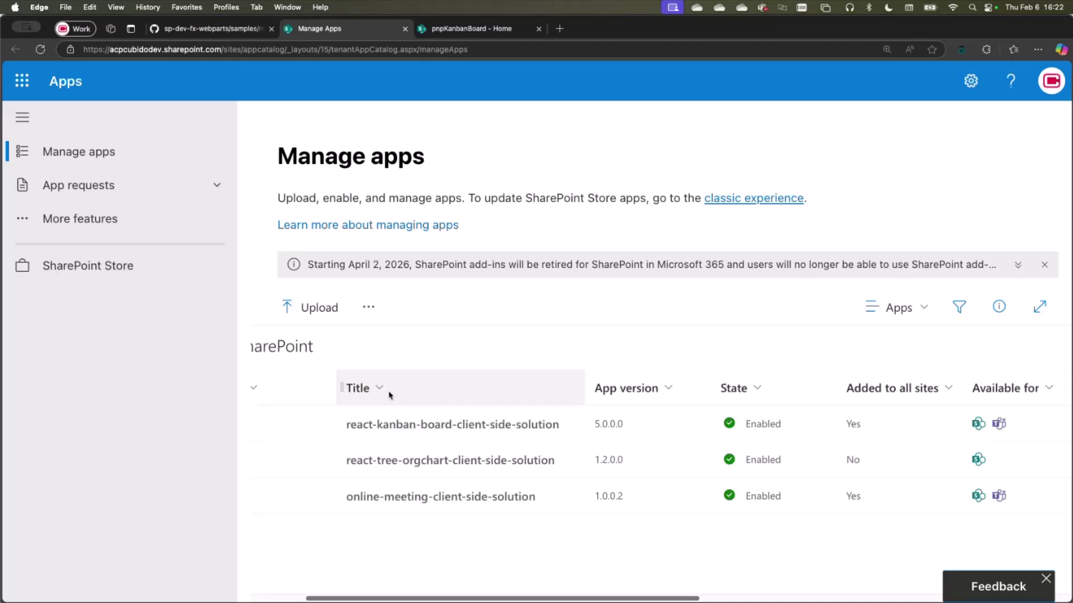
click(318, 313)
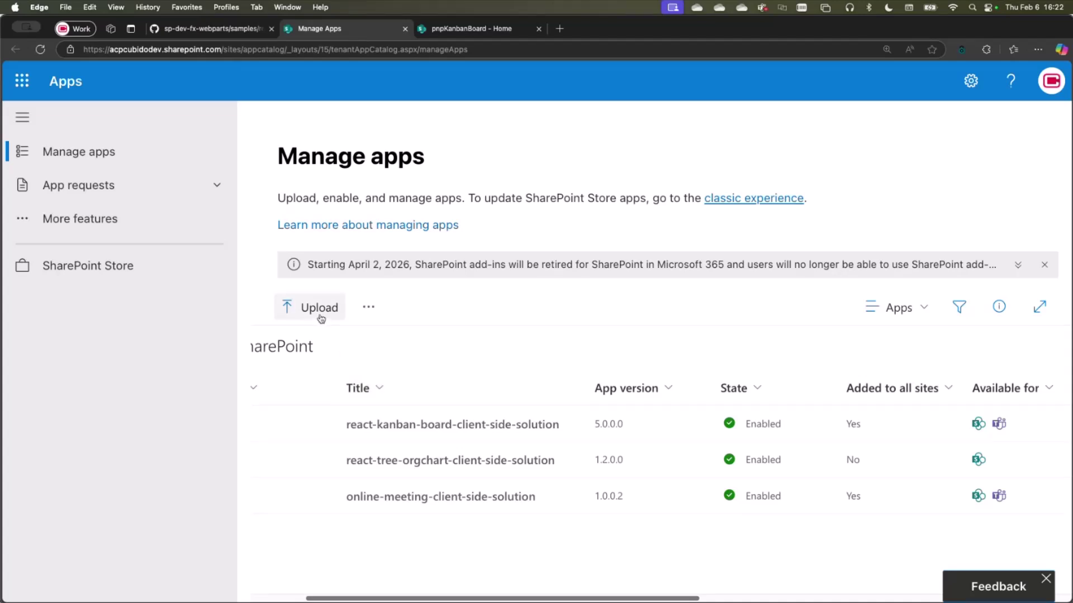
click(763, 483)
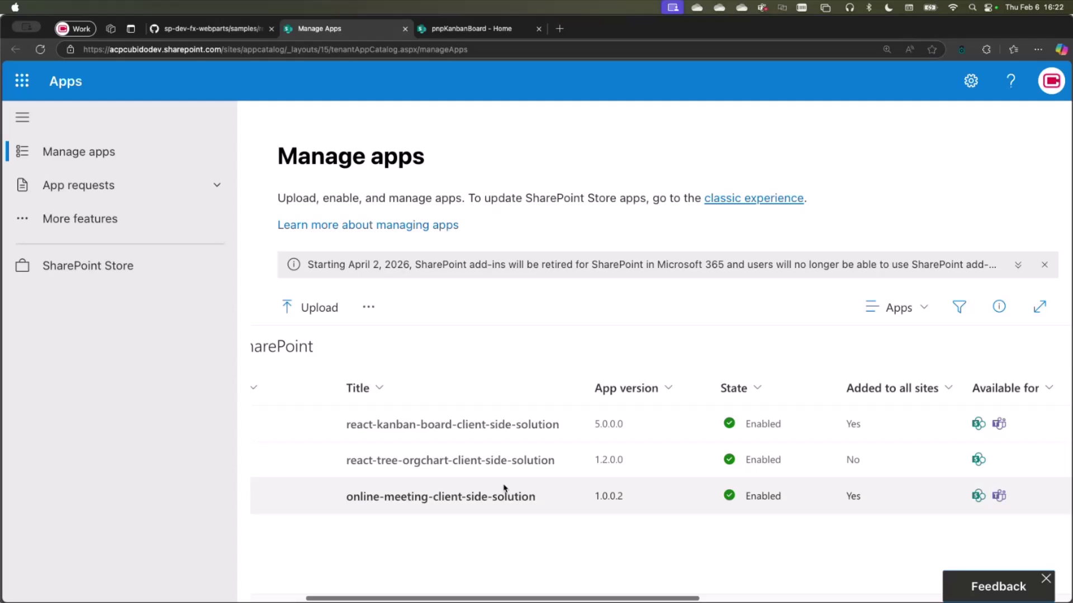
drag(640, 599, 789, 599)
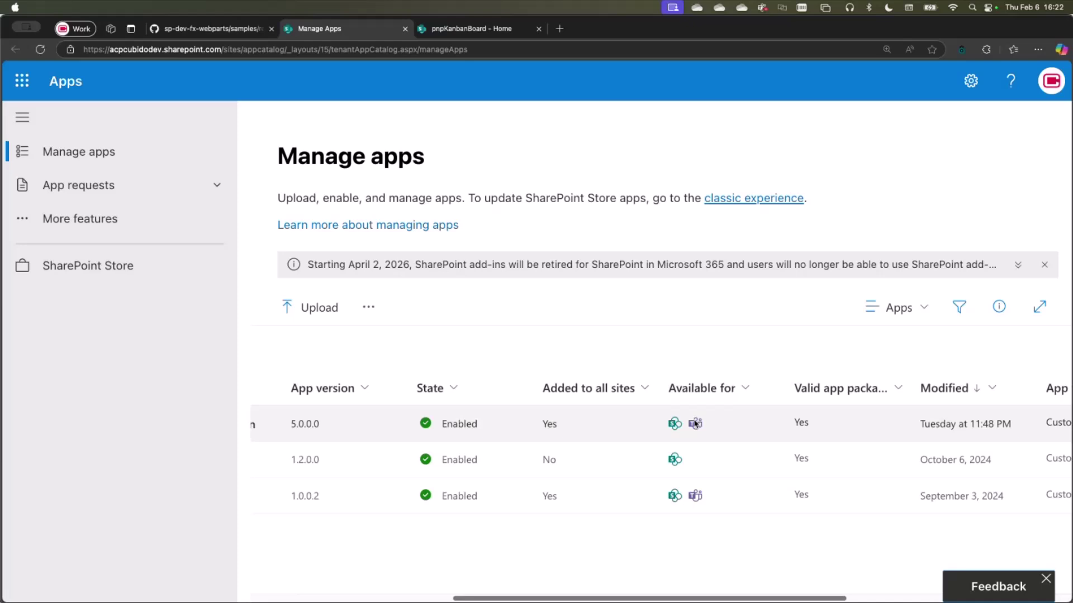
Step: Open the pnpKanbanBoard Kanban-Board-Page and drag Test1 and Test4 into the In Progress column
click(455, 29)
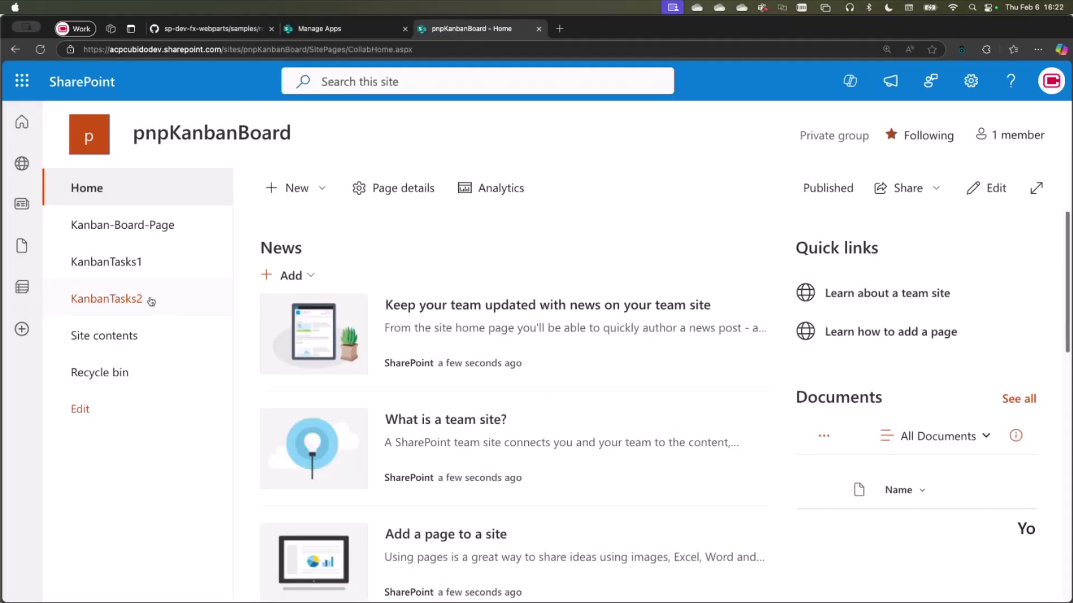
click(126, 238)
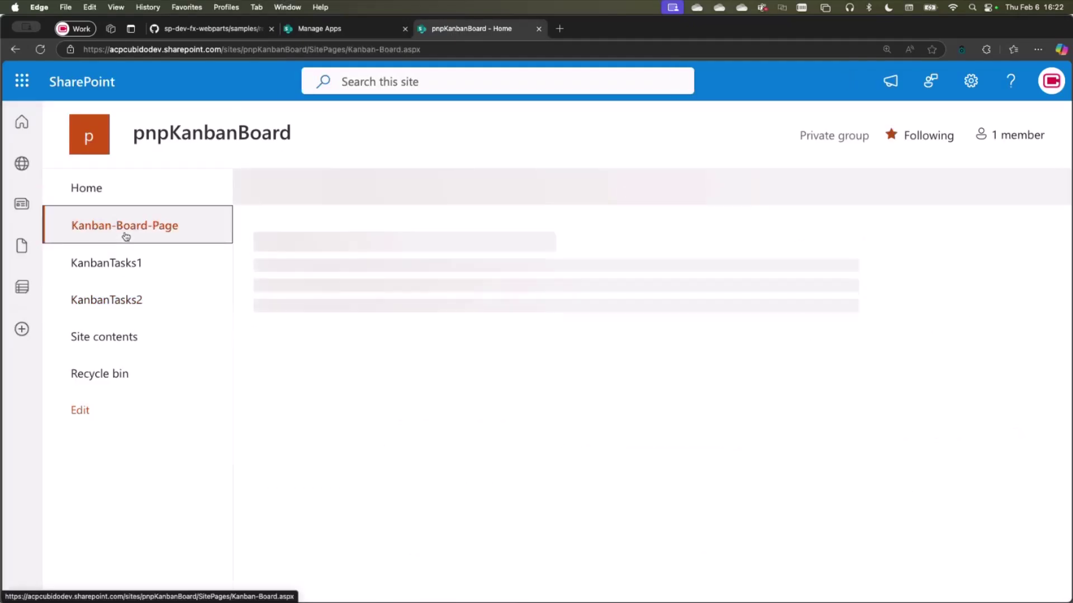
scroll(557, 366, down, 3)
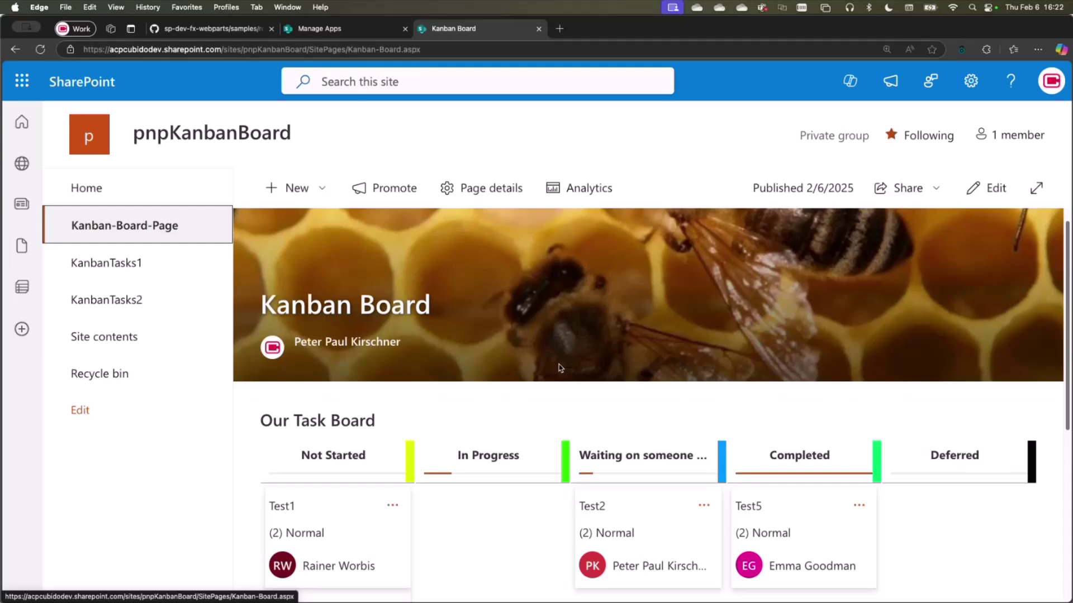
scroll(559, 366, down, 3)
drag(327, 334, 481, 358)
drag(354, 426, 503, 434)
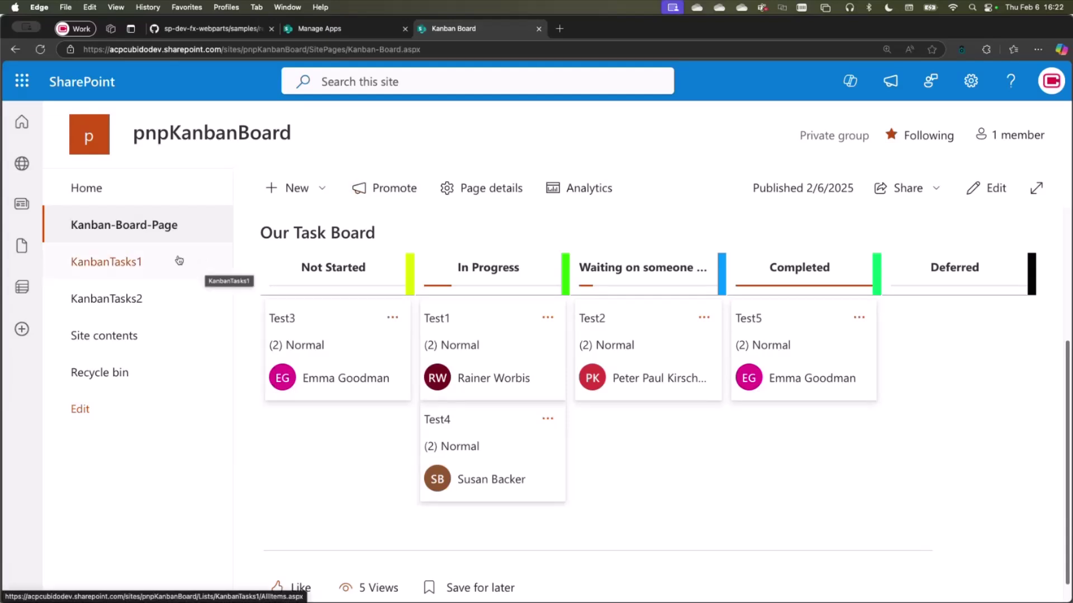
Step: Open the KanbanTasks1 All Tasks view showing Test1 and Test4 as In Progress
click(120, 261)
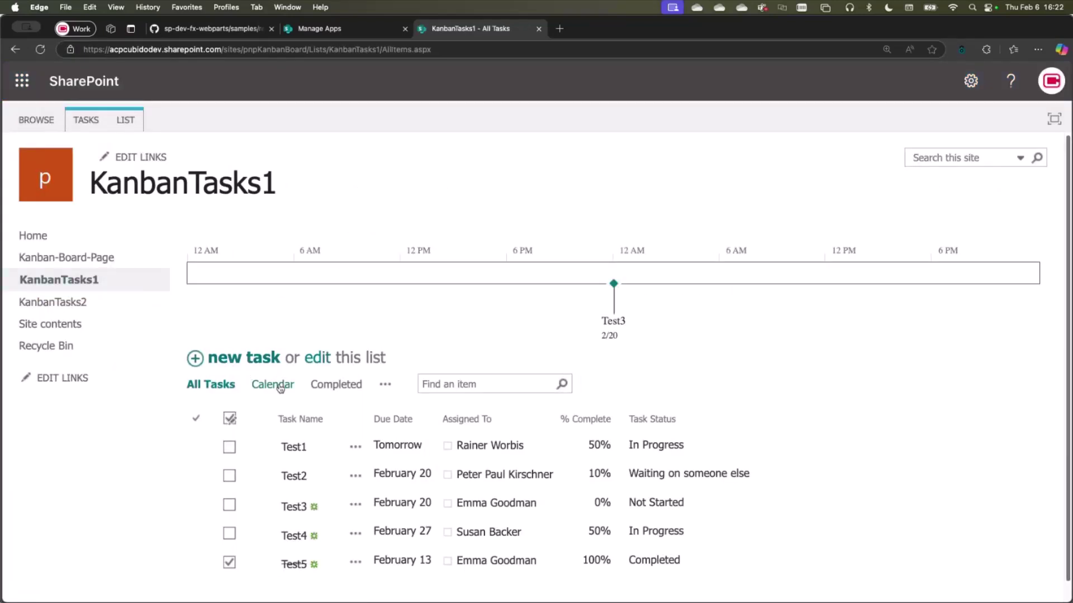
scroll(558, 472, down, 1)
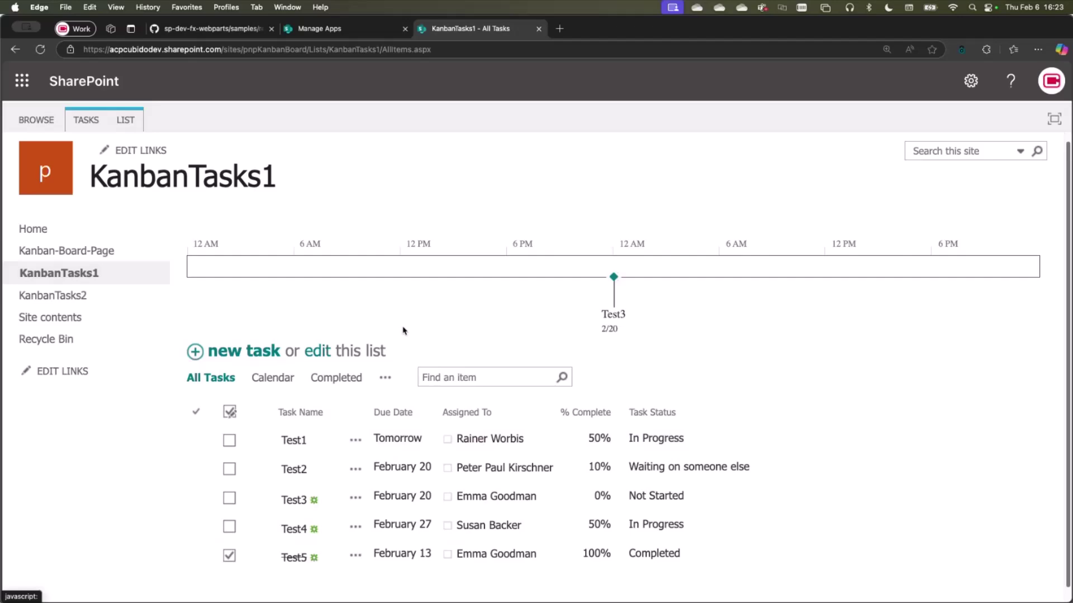
Step: Open the Task Status column settings in KanbanTasks1 List Settings and review its choices
click(124, 119)
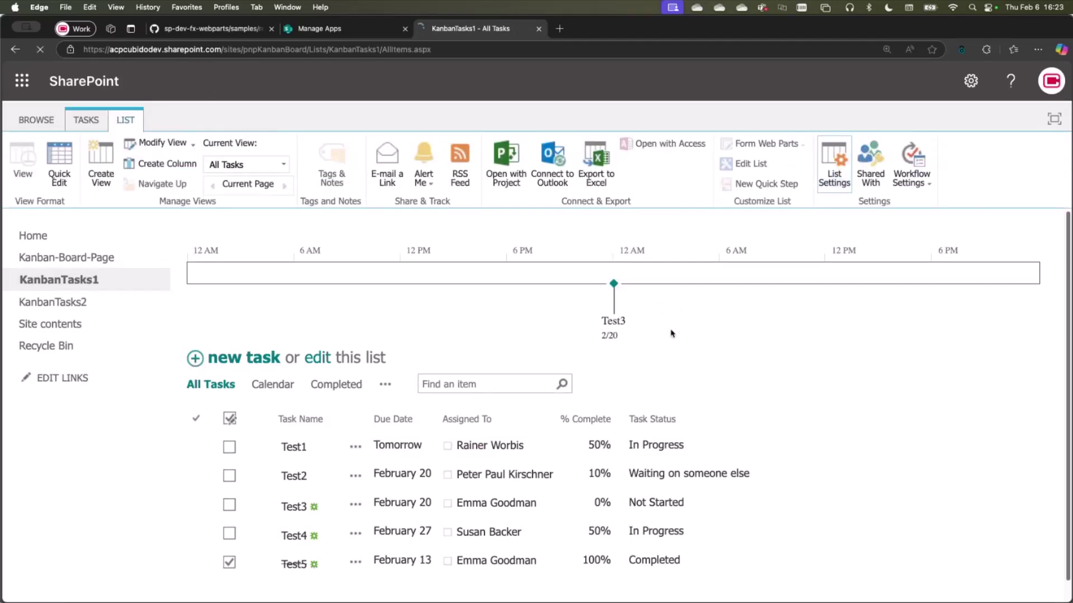
scroll(440, 411, down, 3)
scroll(440, 411, down, 8)
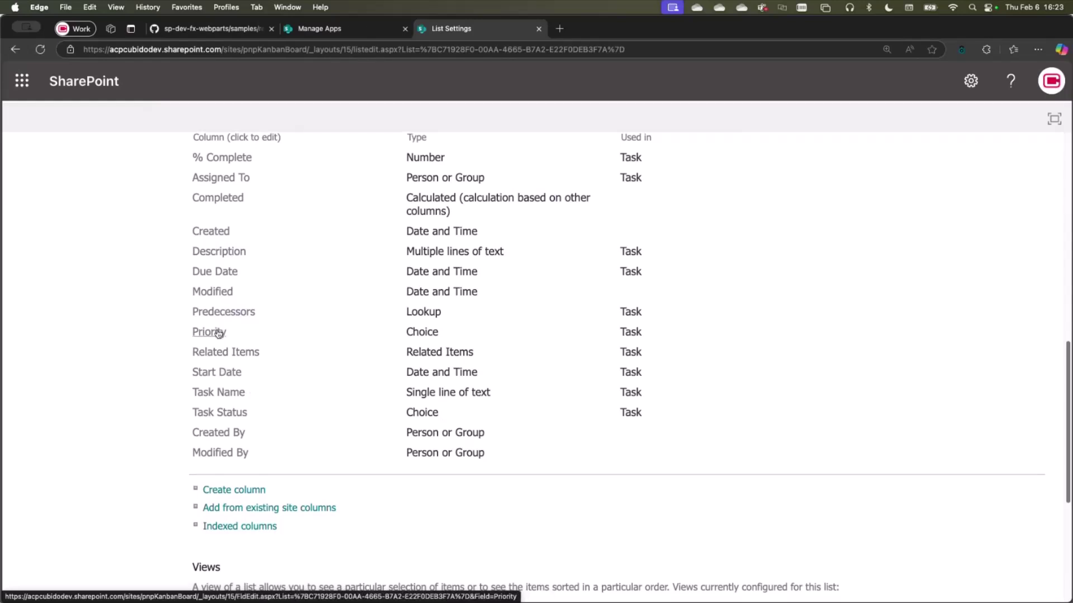
click(228, 412)
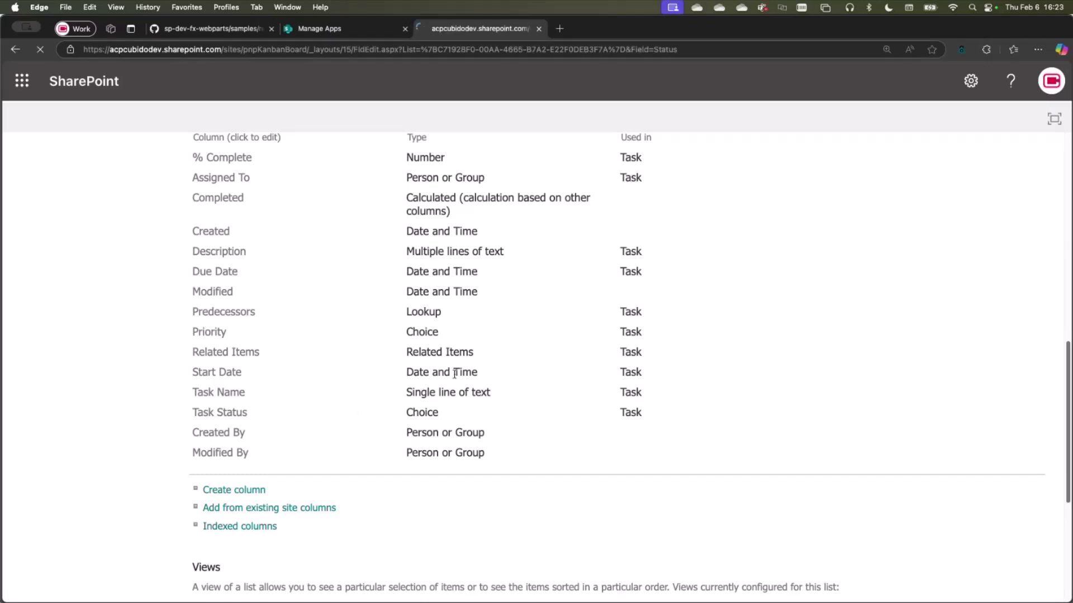
click(444, 520)
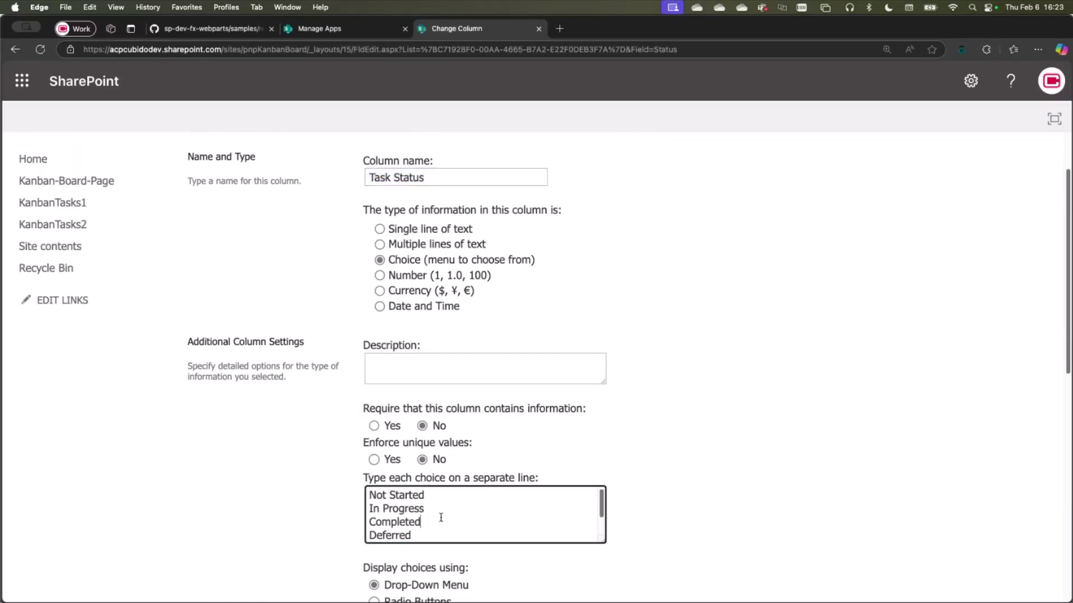
scroll(463, 512, down, 2)
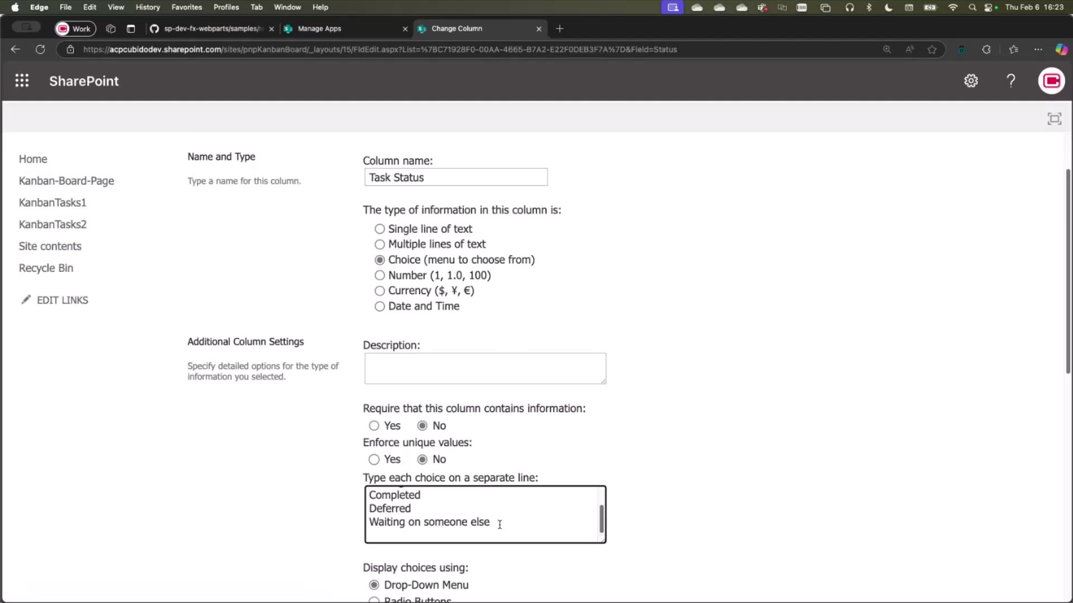
Step: Put Kanban-Board-Page into edit mode and delete its Kanban board web part
click(94, 192)
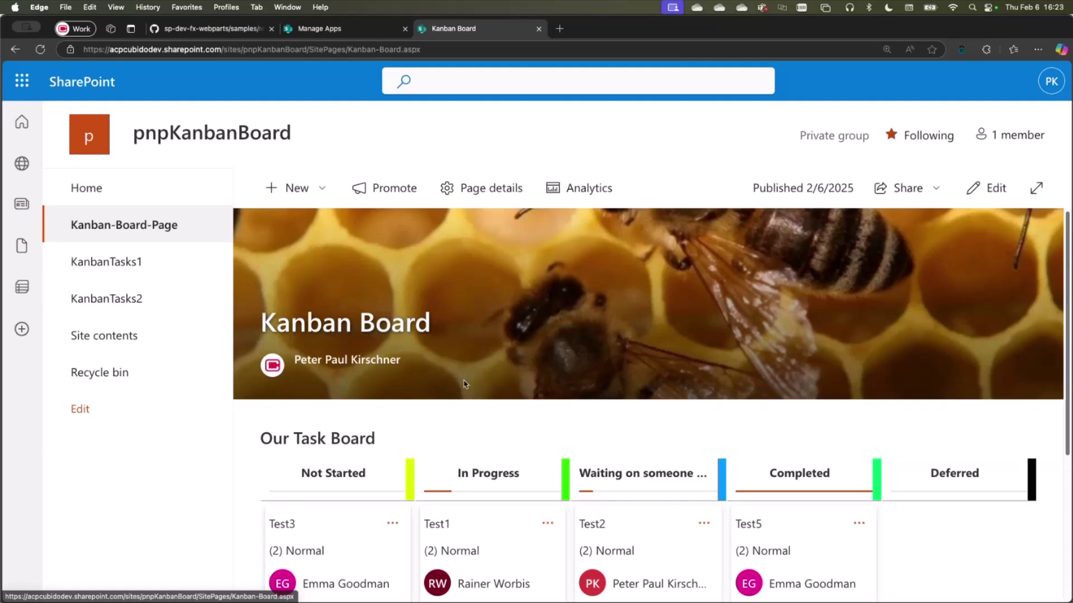
click(986, 188)
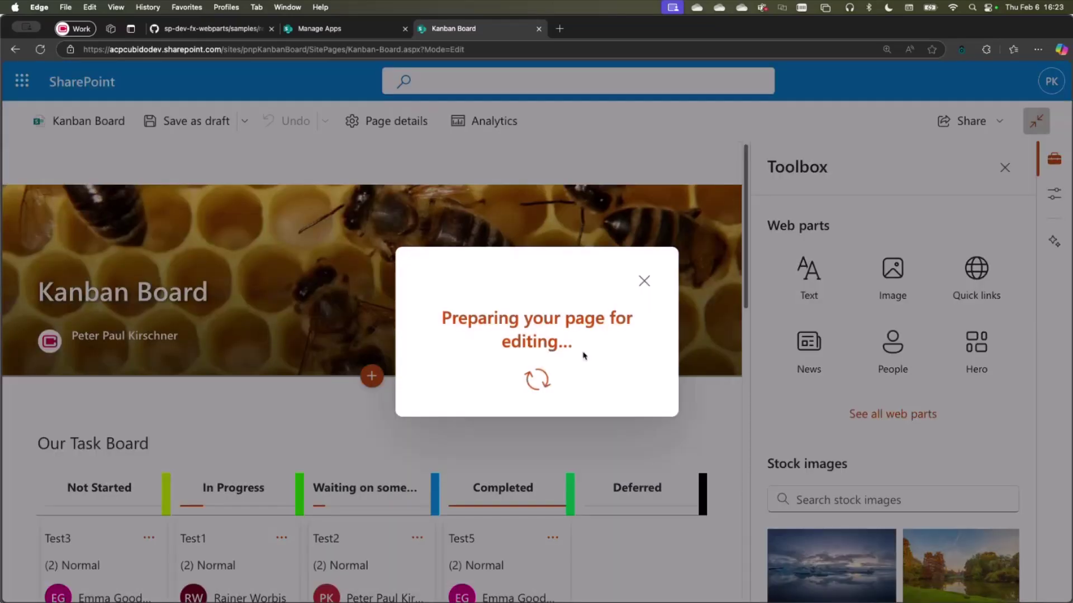
scroll(532, 368, down, 6)
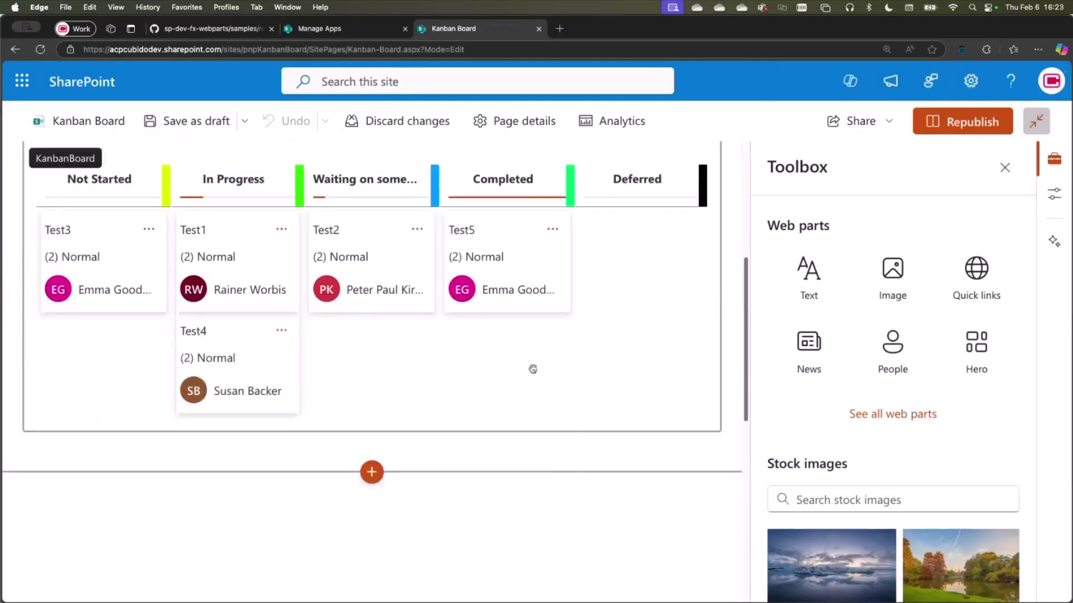
scroll(532, 367, up, 1)
click(105, 362)
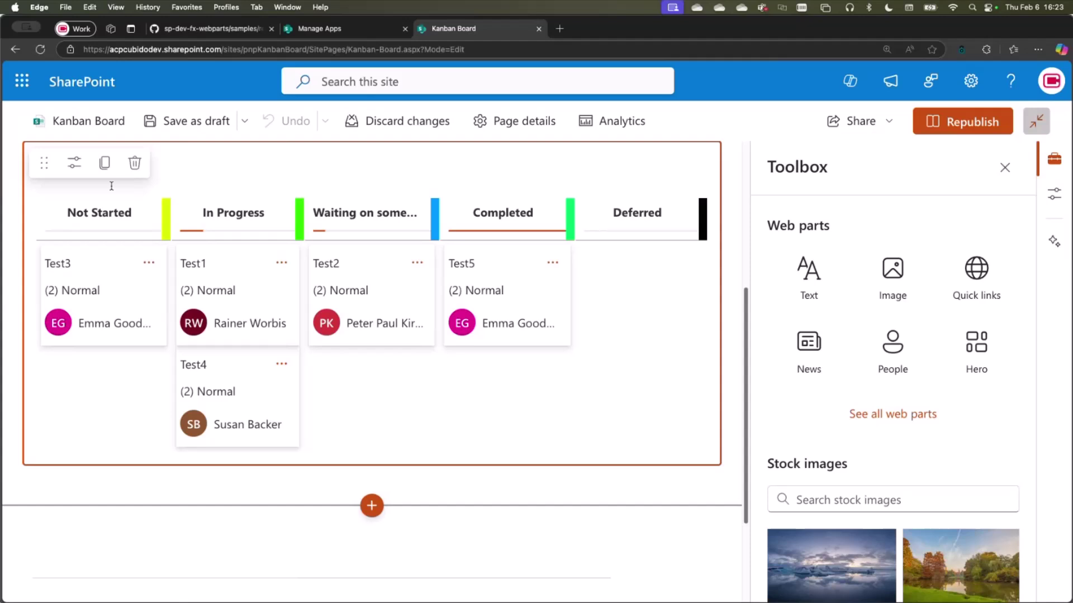
click(134, 163)
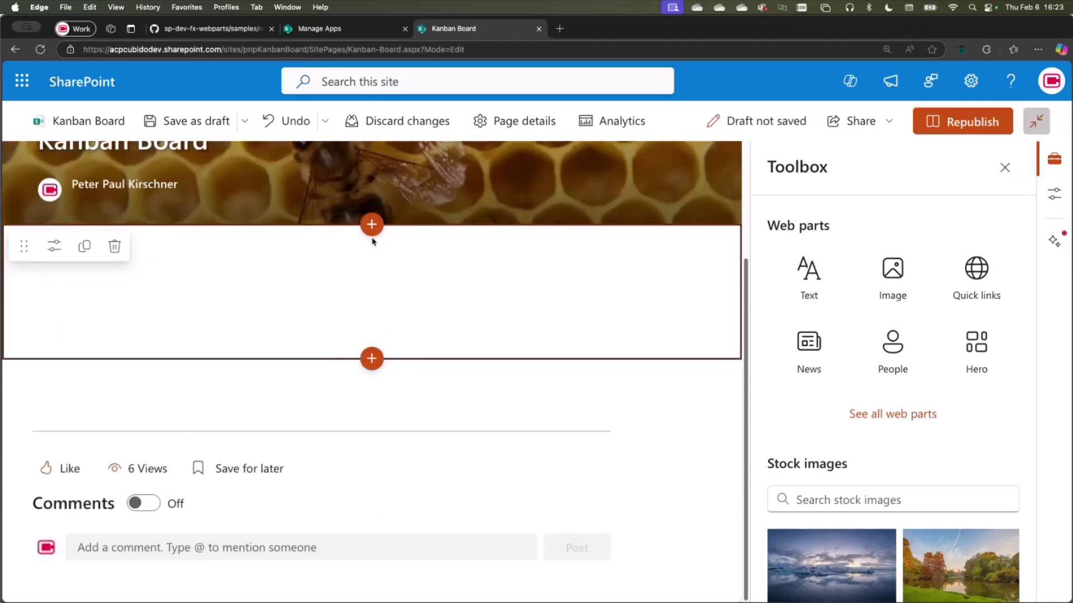
Step: Add the KanbanBoard web part to the empty section
click(373, 242)
click(215, 400)
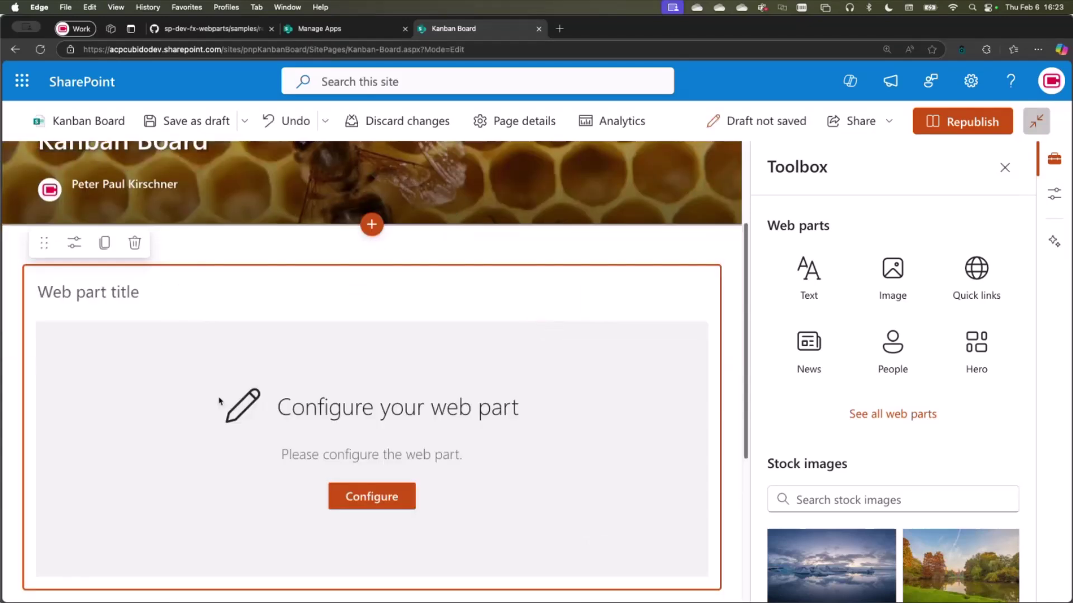
click(141, 295)
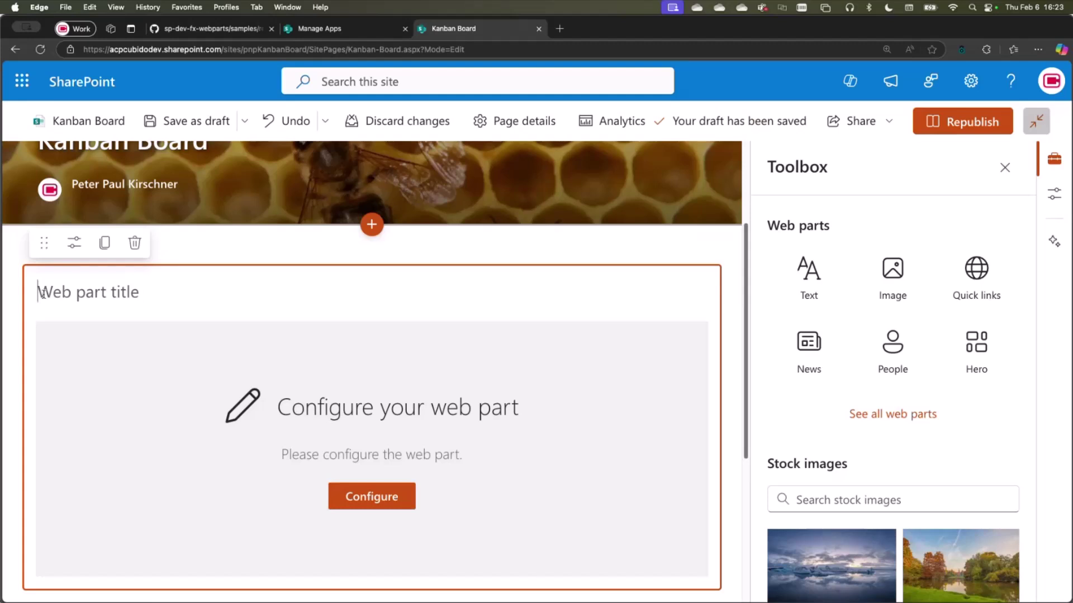
Step: Bind the board to KanbanTasks1 and order buckets In Progress, Completed, Not Started, Waiting, Deferred
click(384, 497)
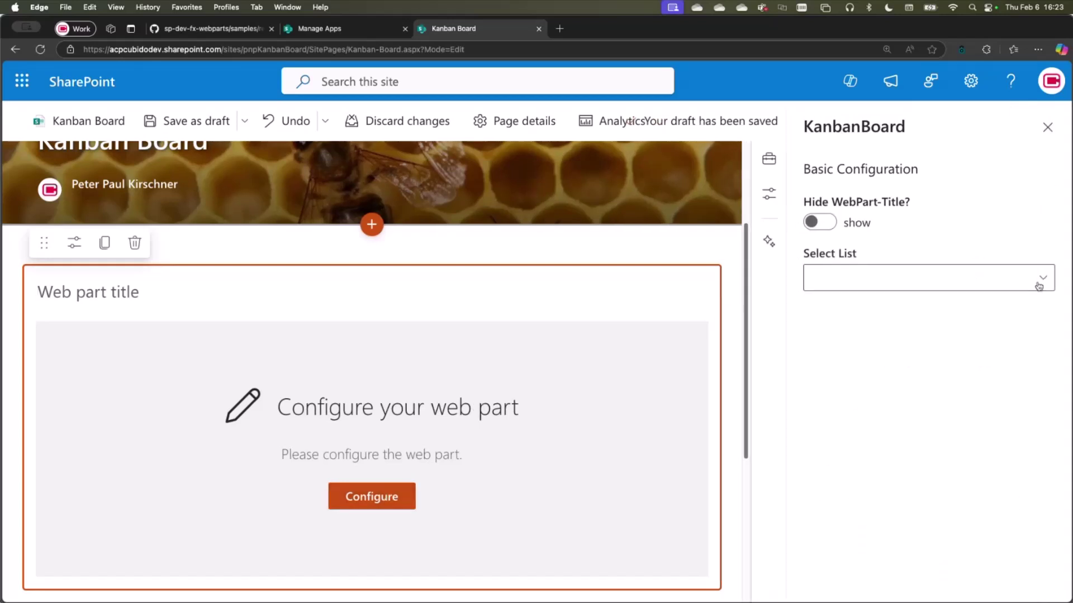
click(1040, 279)
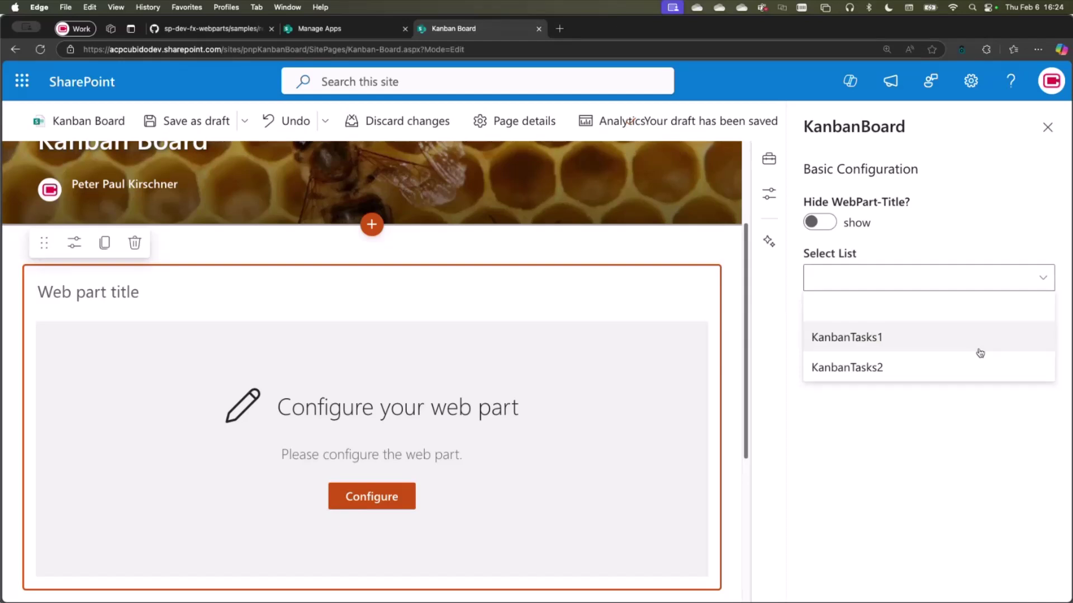
click(980, 342)
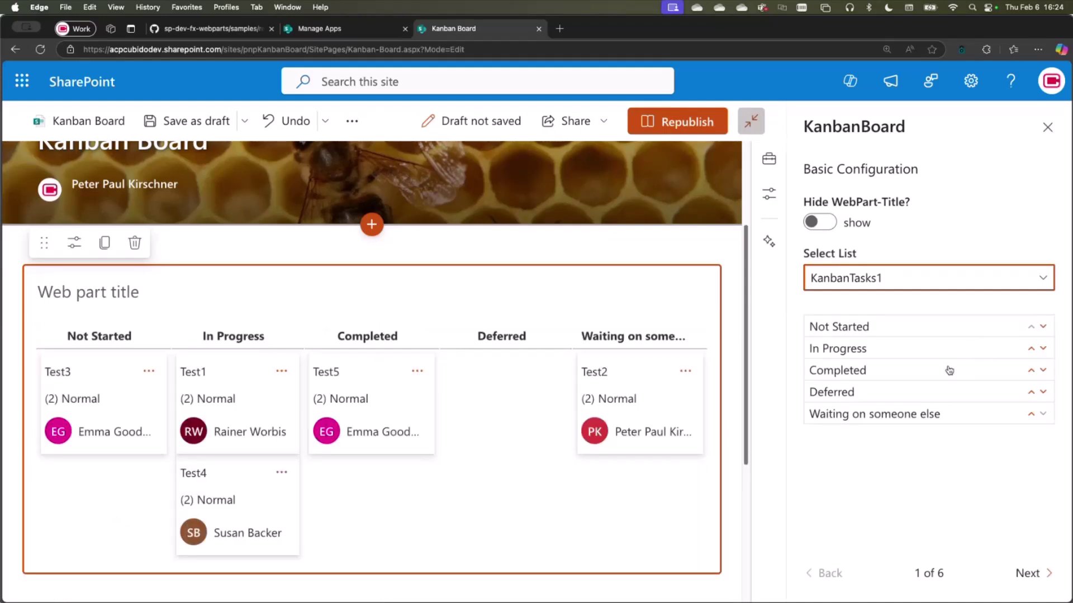
click(1031, 350)
click(1032, 370)
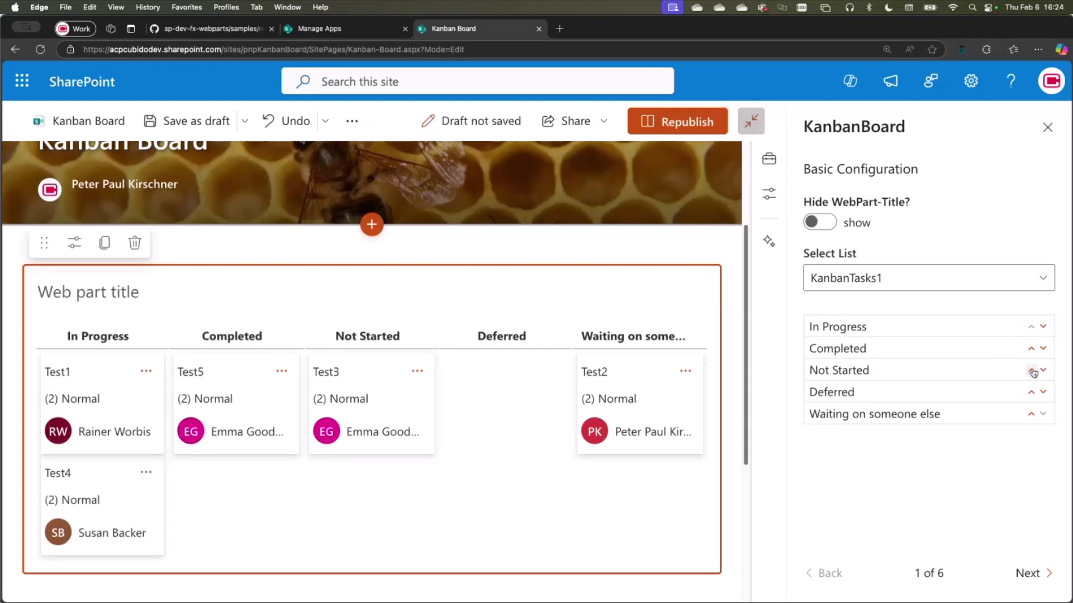
click(1032, 414)
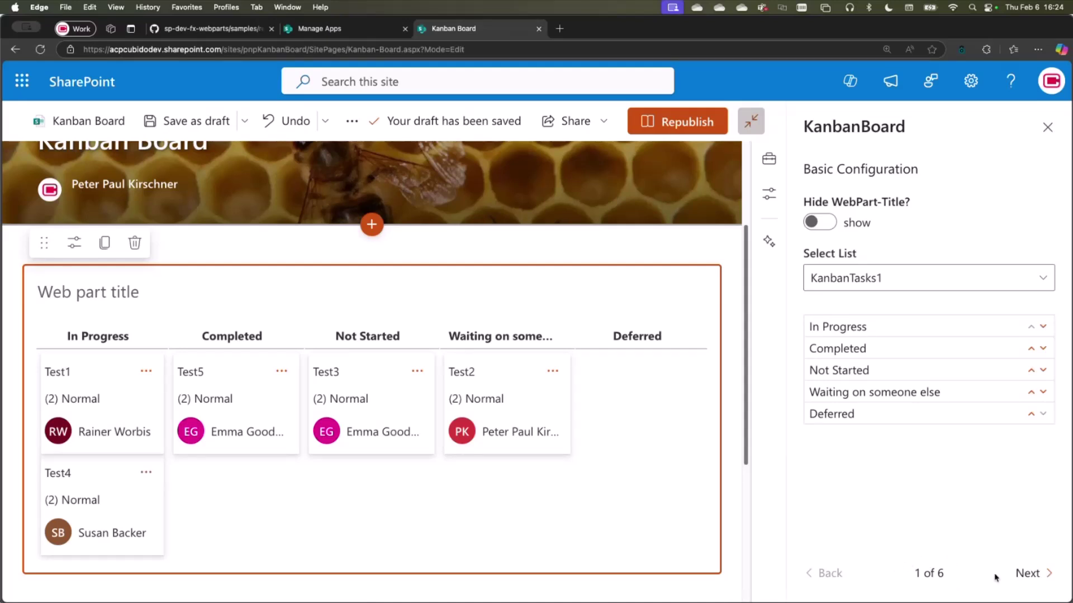
Step: Rename the In Progress bucket to Hallo with a 42% progress indicator
click(1023, 577)
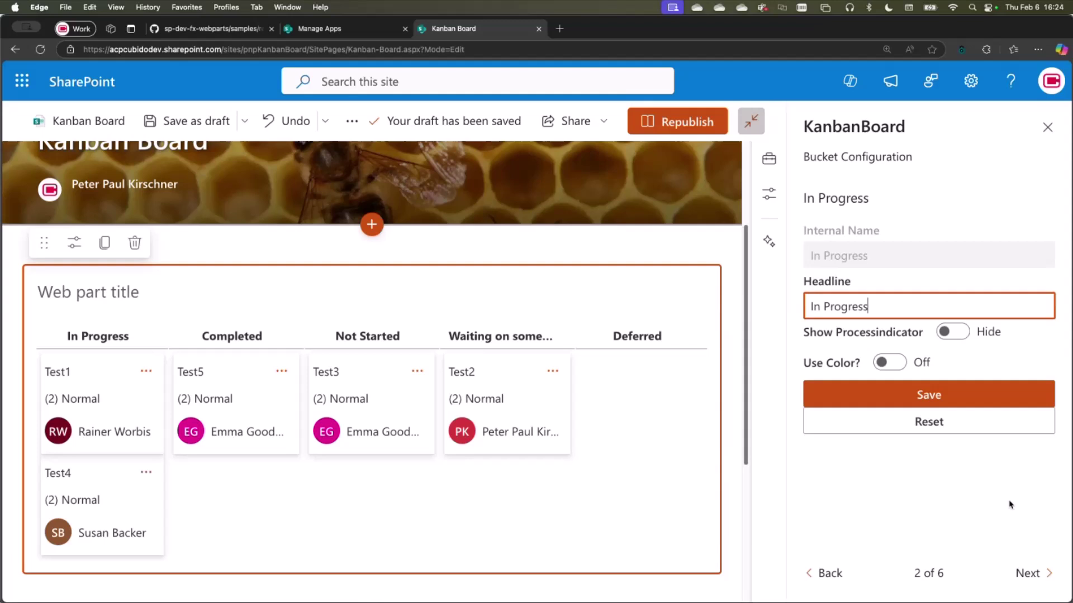
drag(909, 301, 805, 297)
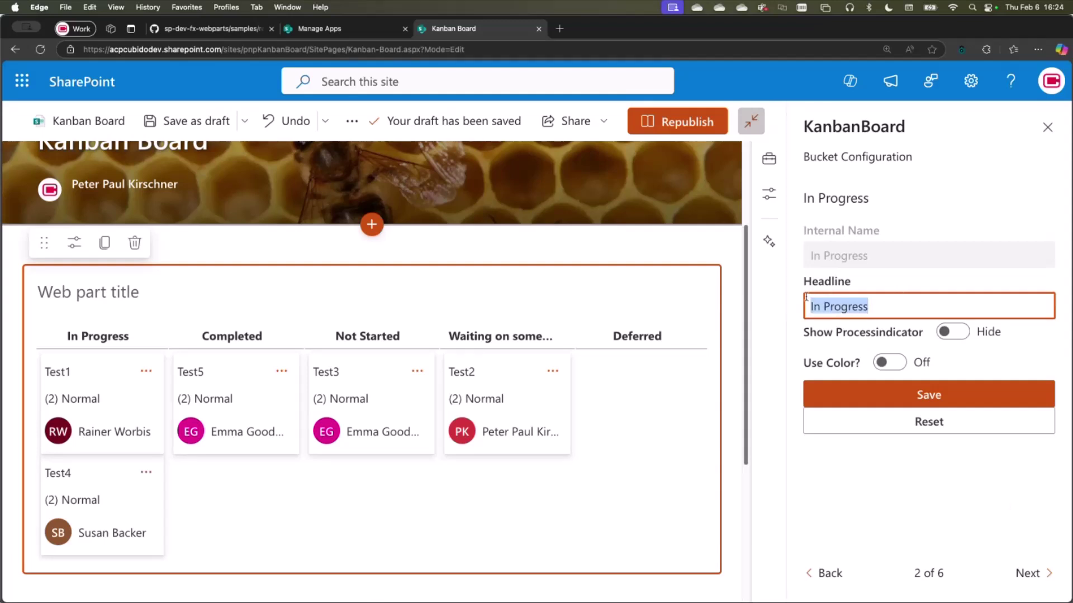
text(Hallo)
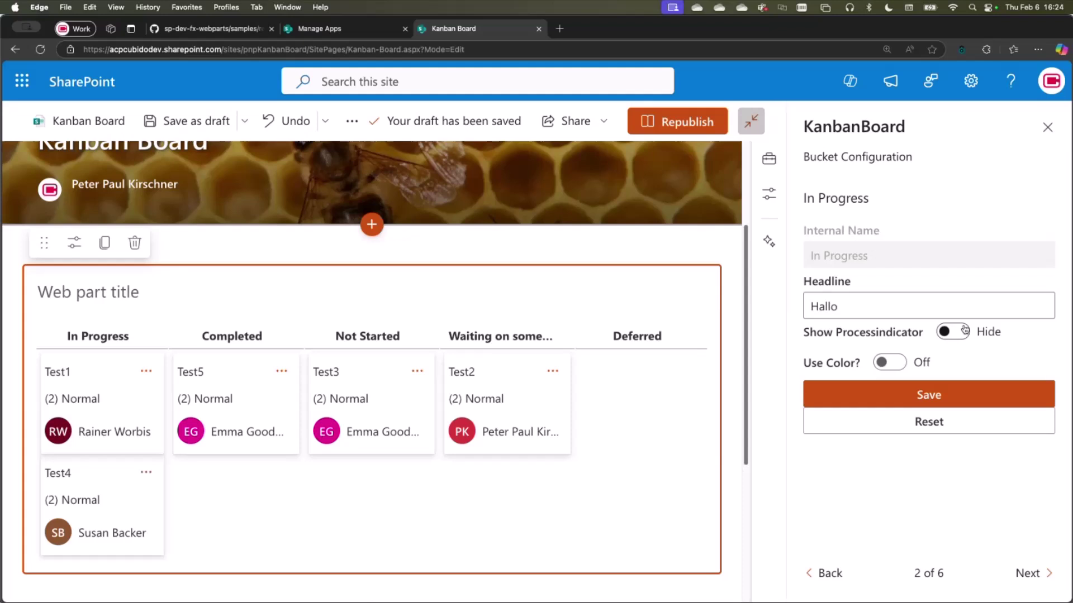
click(964, 331)
drag(810, 377, 890, 377)
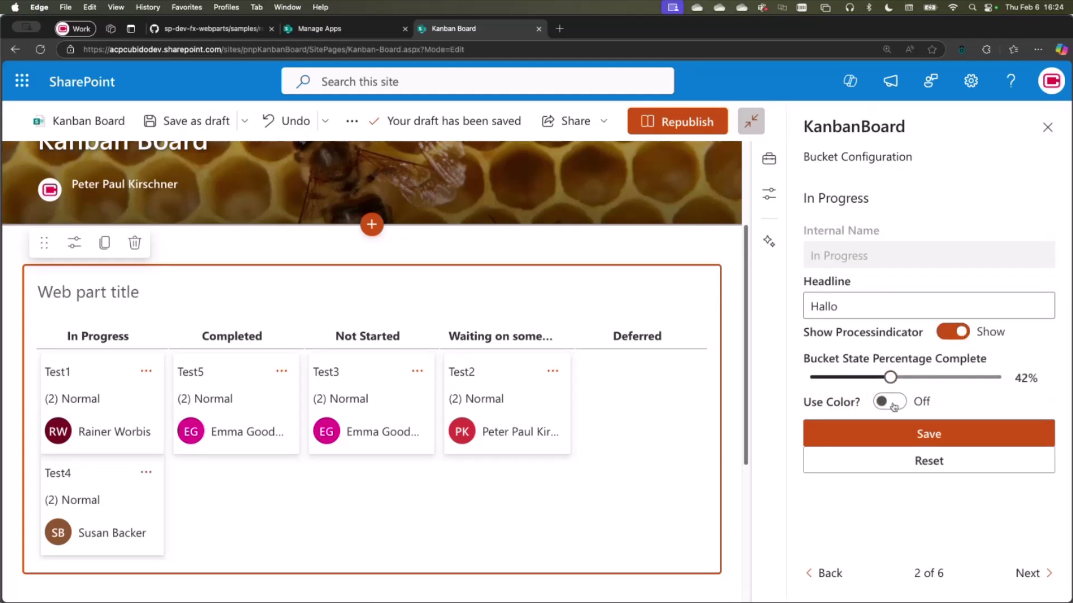
Step: Colour the Hallo bucket red (e60202), save it, and return to the basic configuration
click(894, 402)
scroll(1031, 219, down, 4)
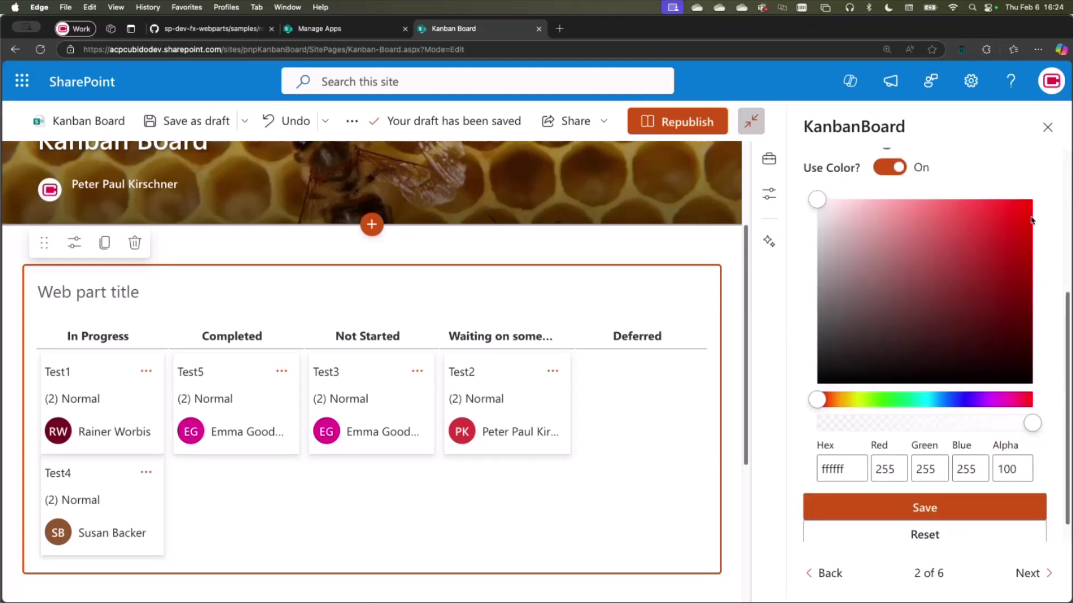
click(1031, 220)
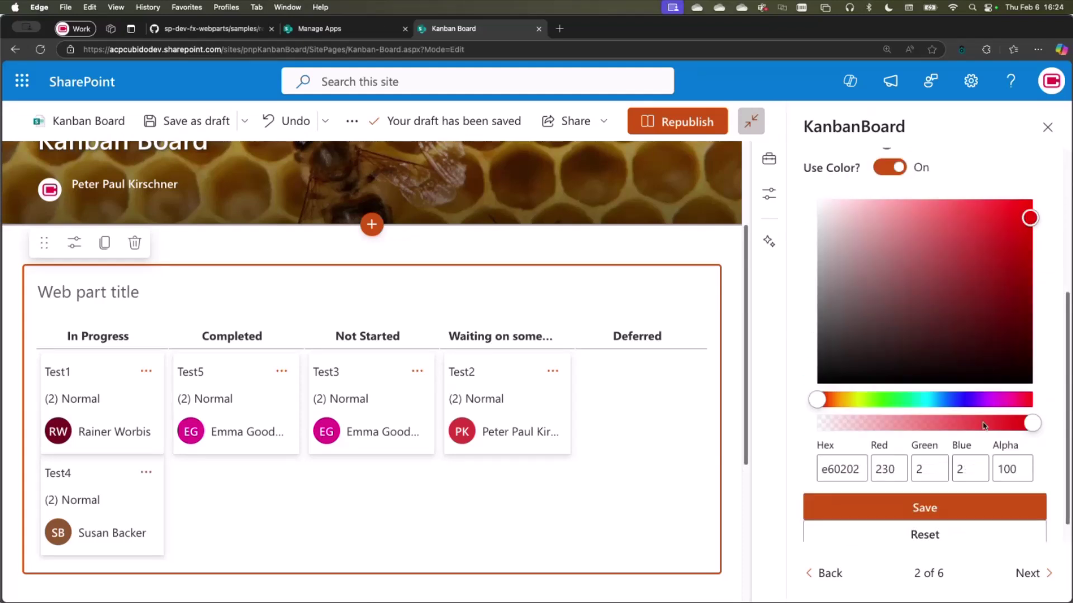
click(934, 517)
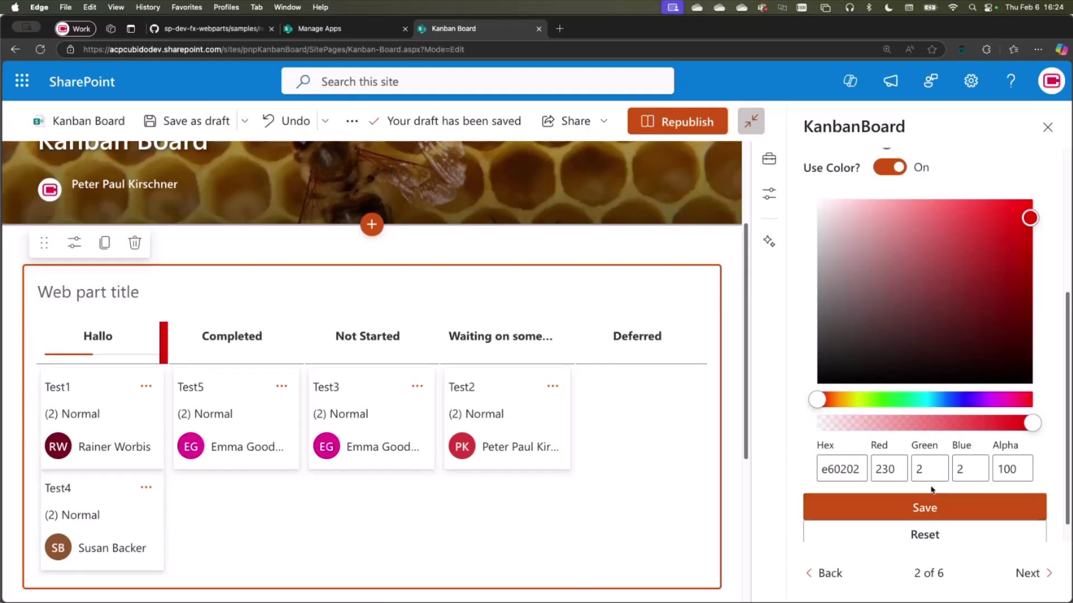
scroll(968, 307, up, 1)
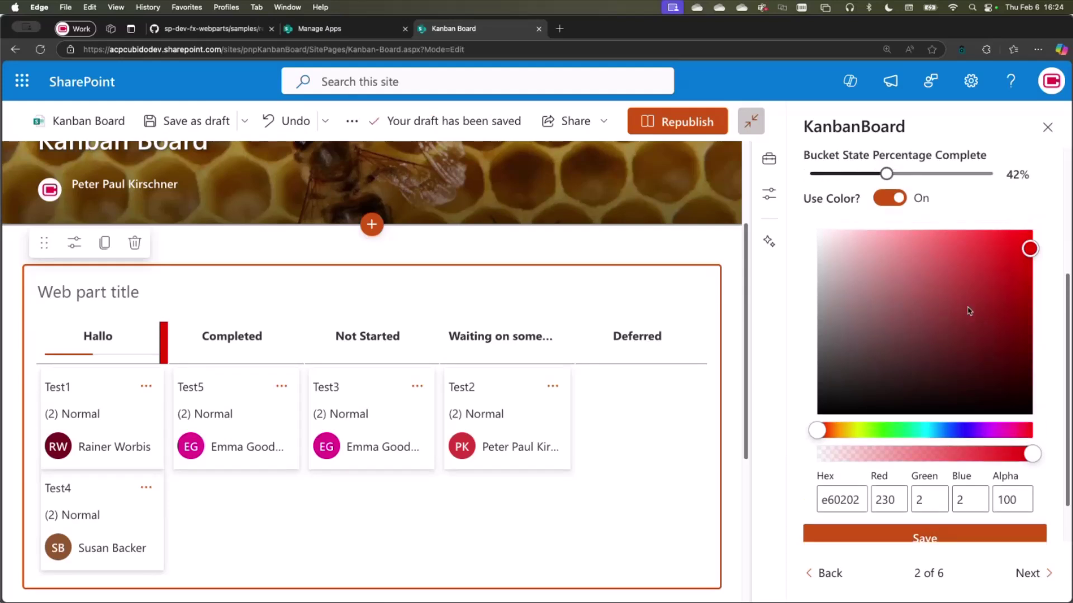
click(948, 529)
click(830, 573)
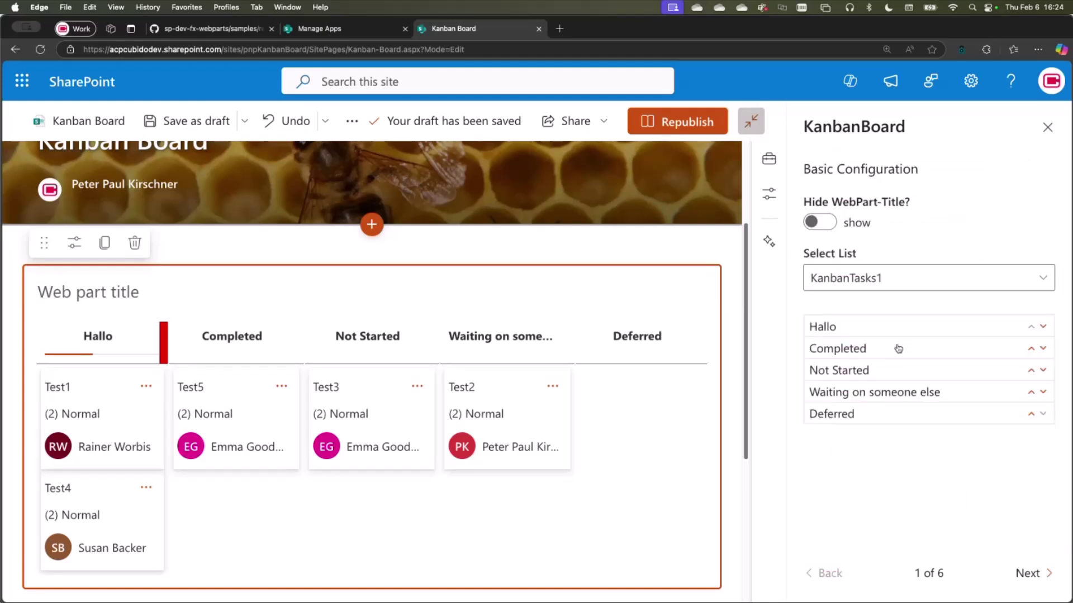
Step: Move Completed ahead of Hallo and close the configuration pane to view the board
click(1031, 349)
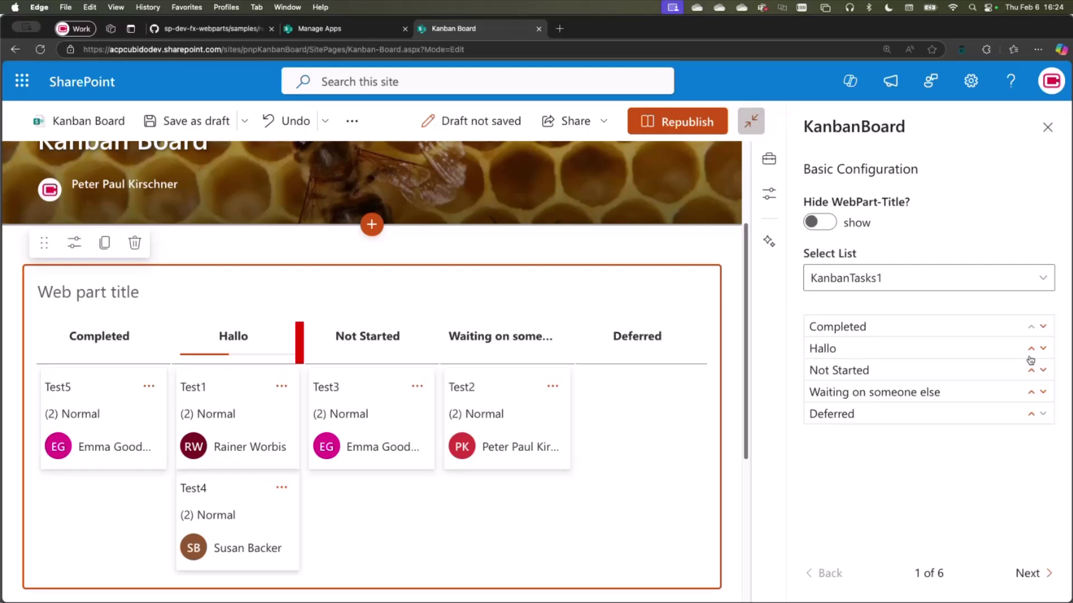
click(1036, 575)
click(1034, 575)
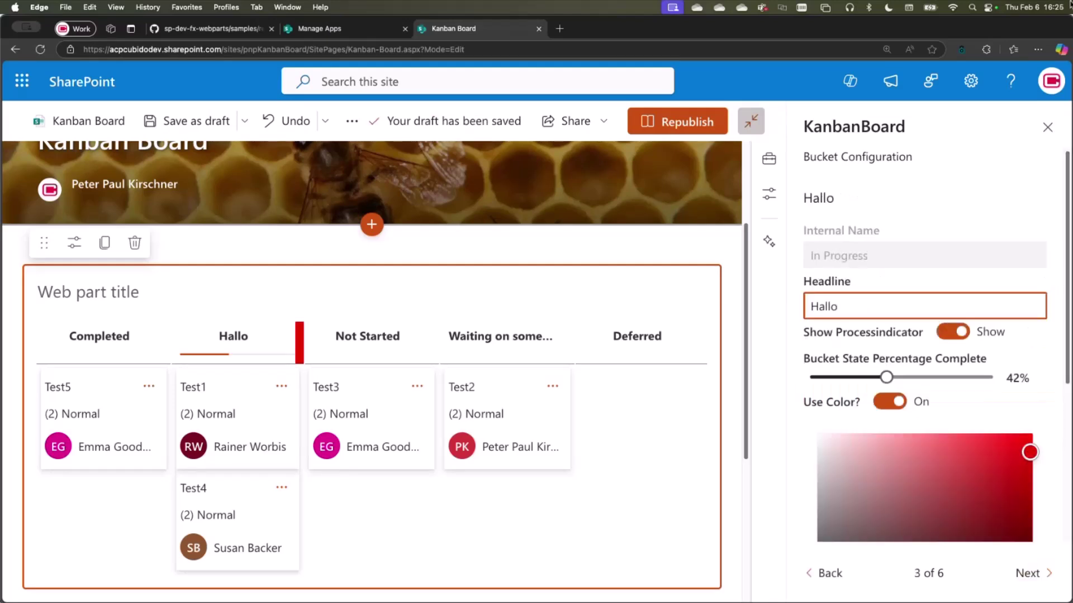
click(1047, 127)
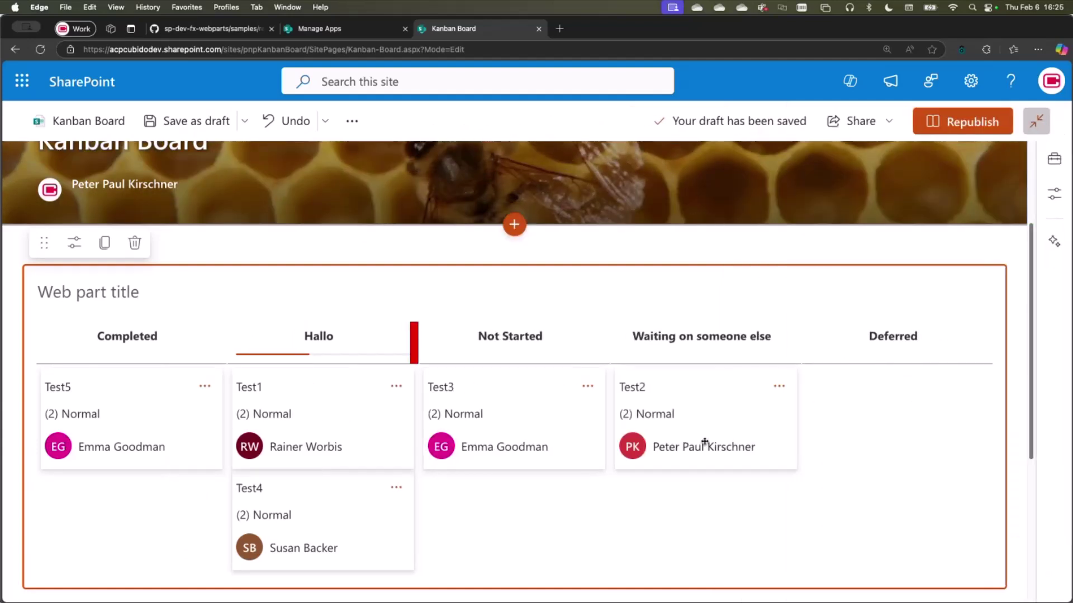
Step: Inspect the Test5 card's description and image, then republish the Kanban Board page
scroll(559, 480, down, 2)
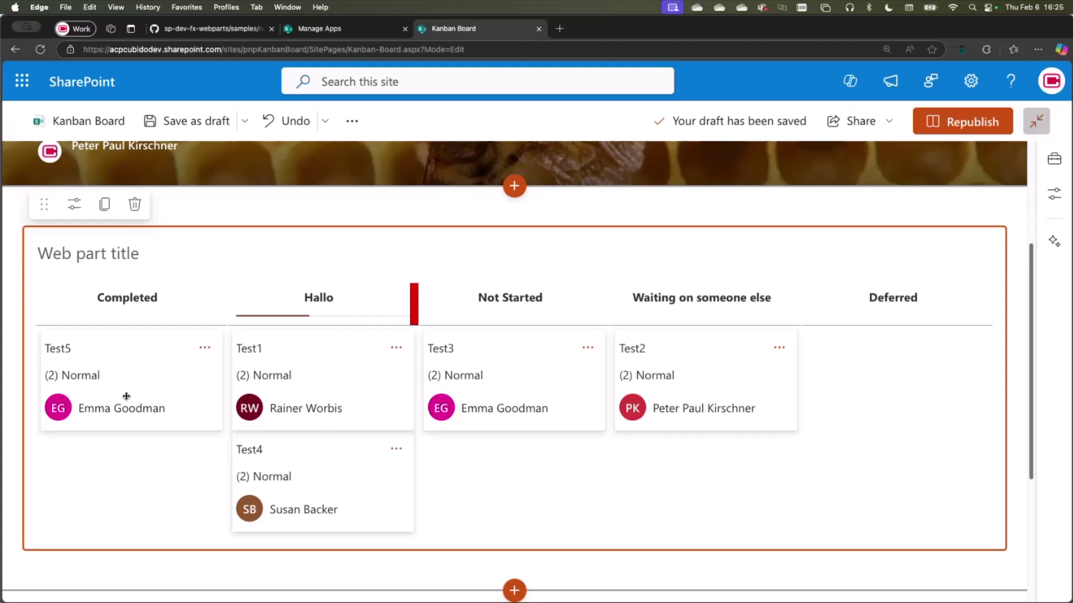
click(204, 350)
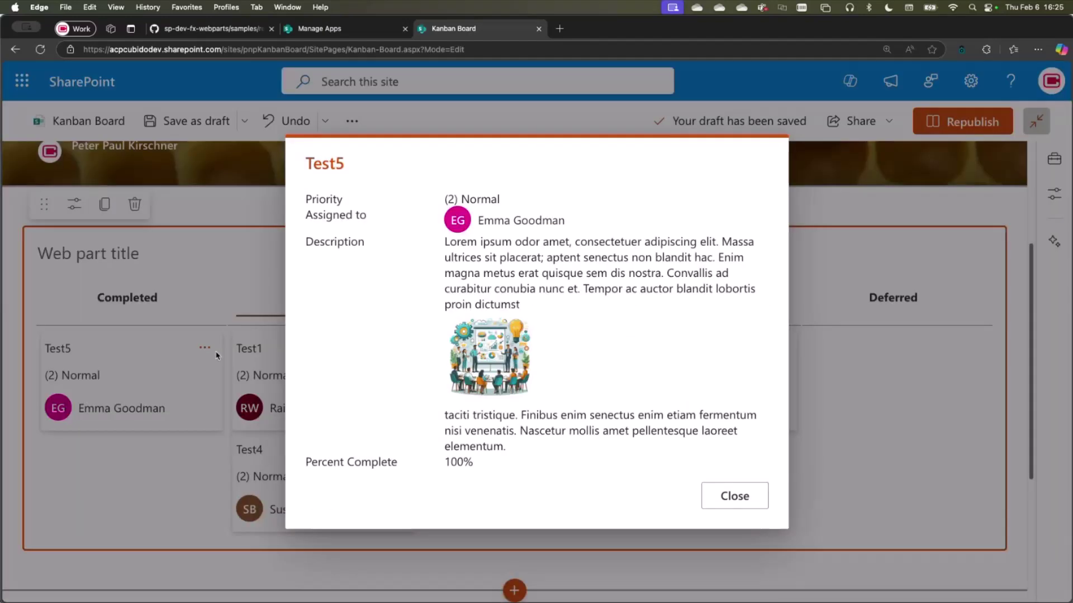
drag(443, 242, 693, 370)
click(693, 371)
drag(551, 403, 523, 355)
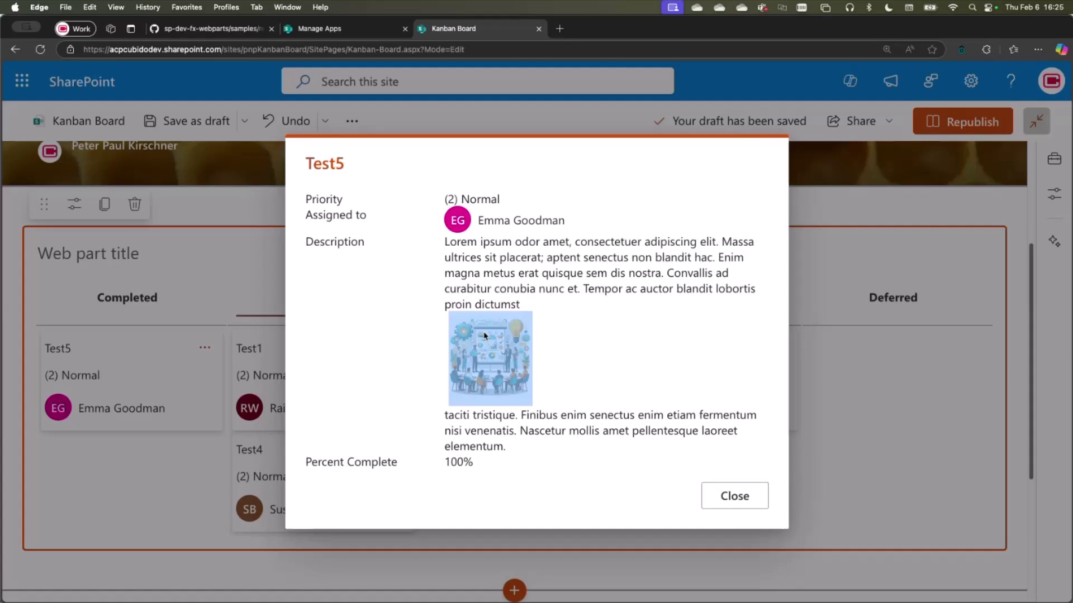
click(718, 496)
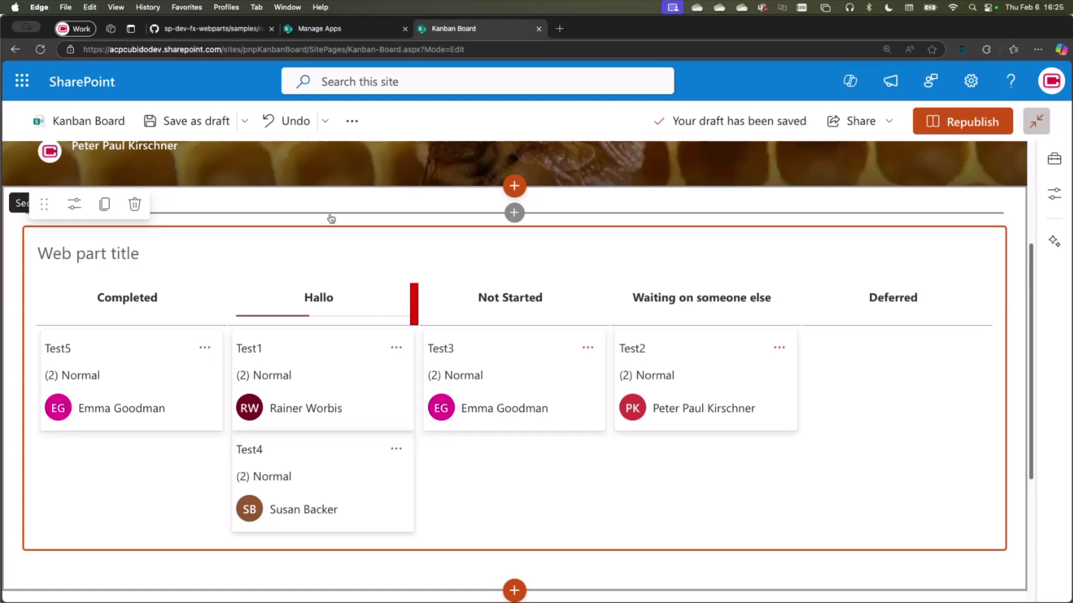
click(961, 124)
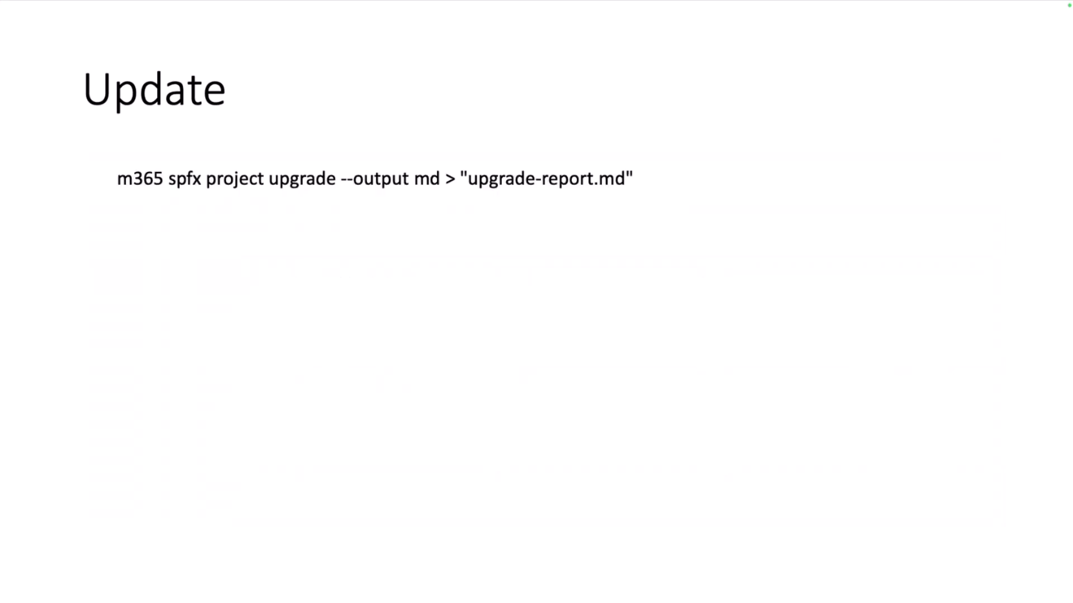
Step: Advance to the upgrade command slide and reveal the upgrade-report.md screenshot for SPFx 1.20.0
key(Right)
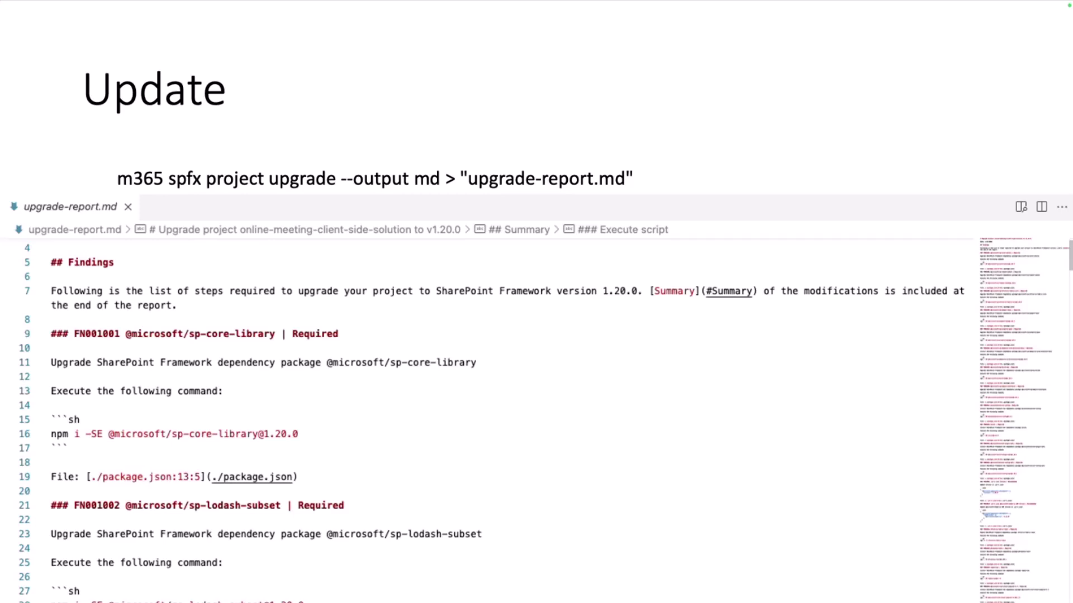
key(Right)
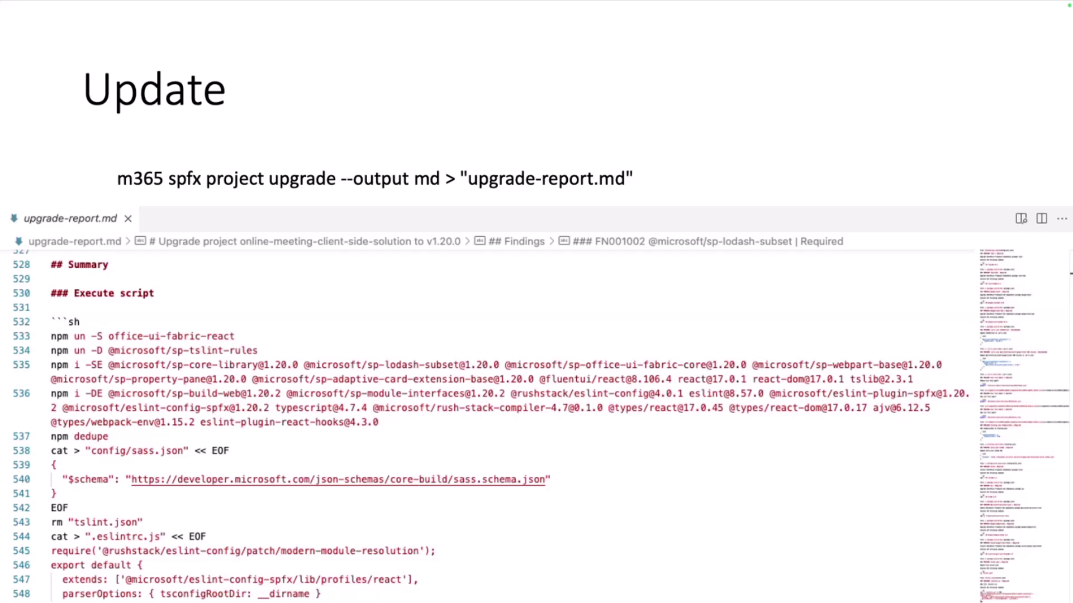
Step: Advance to the My Pitfall slide and highlight the "$schema" key lost as "" in sass.json
key(Right)
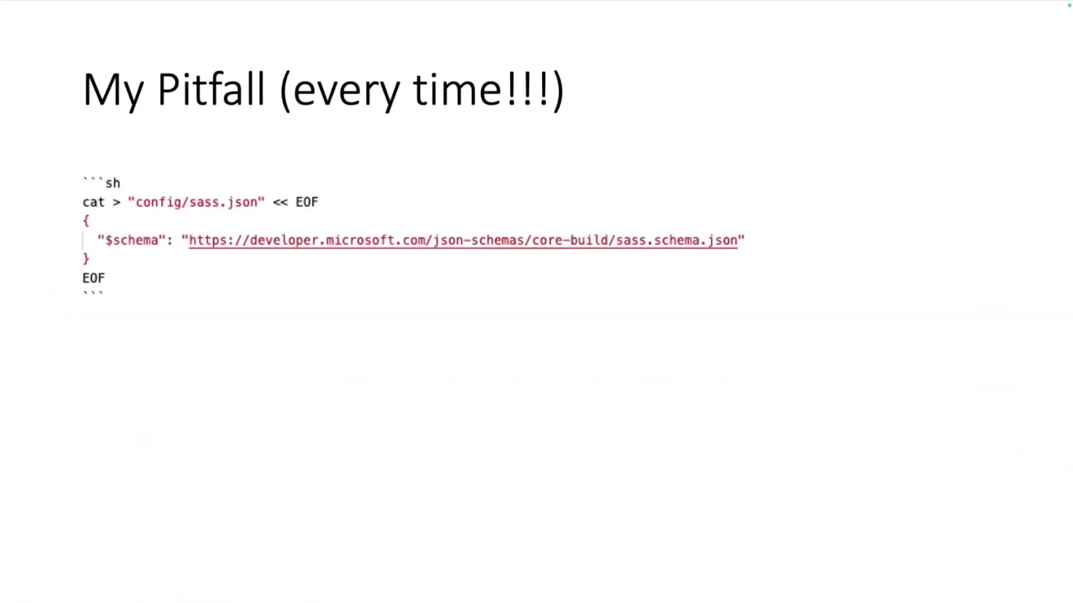
key(Right)
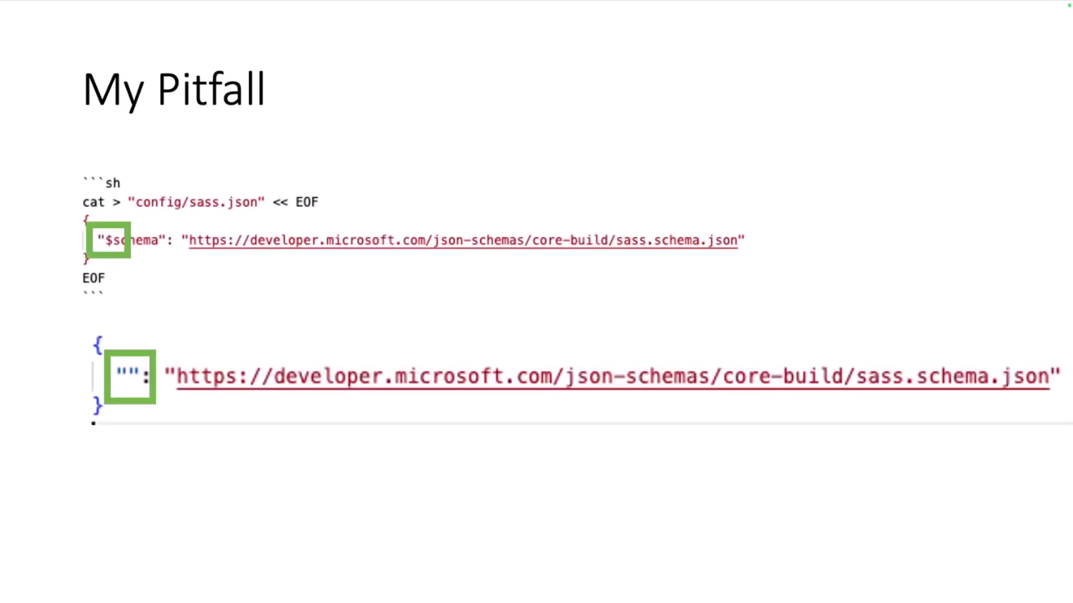